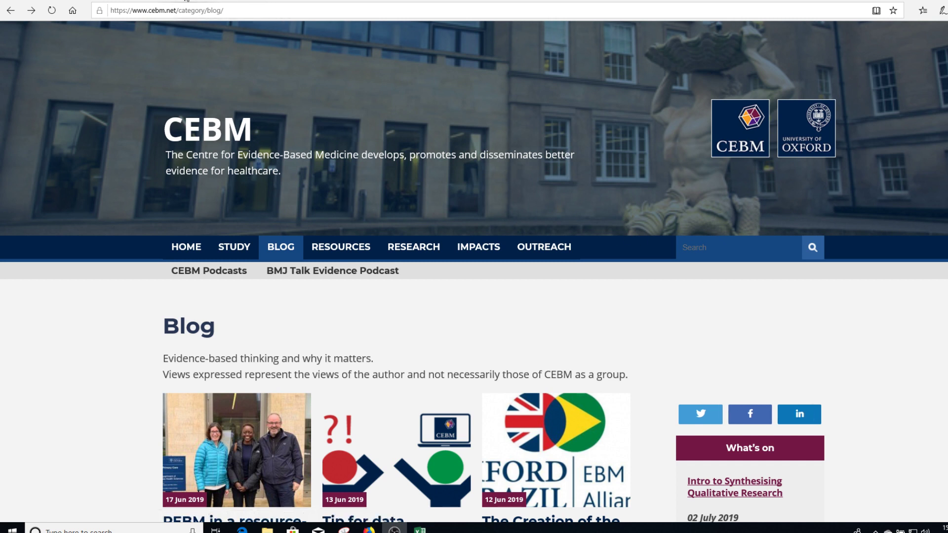
# Examine the HbA1c graph in Figure 3A on page 8 of the metformin versus placebo paper and the WebPlotDigitizer home page
pyautogui.hotkey('alt', 'Tab')
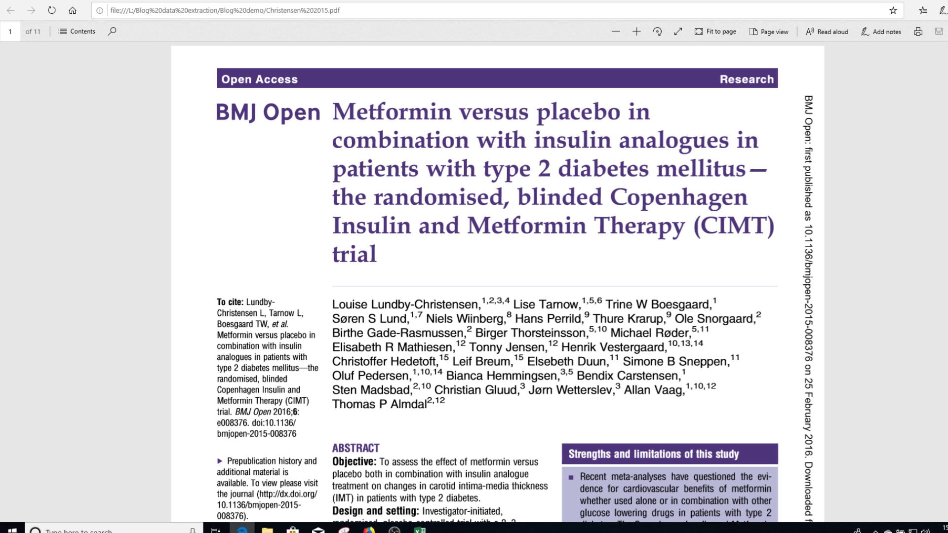
pyautogui.scroll(-20, 497, 282)
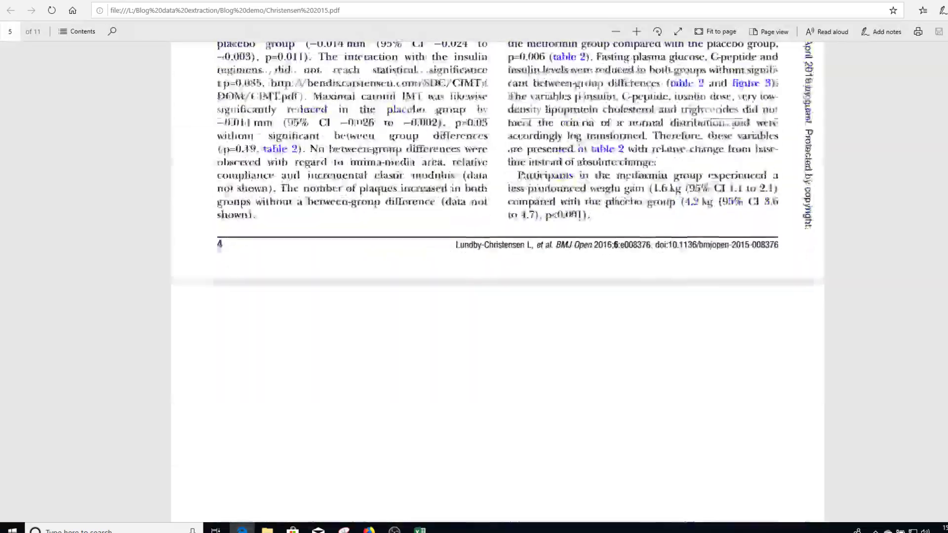
pyautogui.scroll(-20, 944, 355)
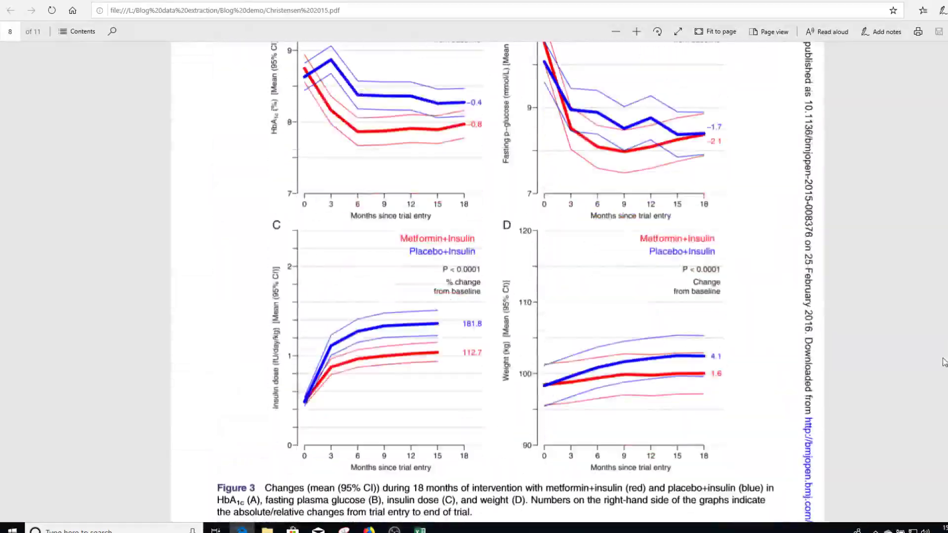
pyautogui.scroll(1, 944, 355)
pyautogui.keyDown('ctrl'); pyautogui.scroll(-3, 327, 357); pyautogui.keyUp('ctrl')
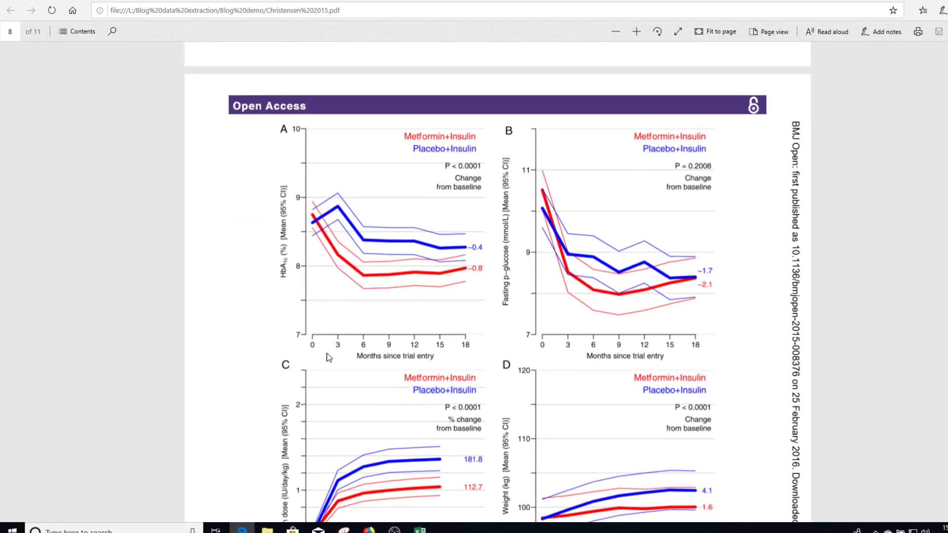
pyautogui.keyDown('ctrl'); pyautogui.scroll(1, 327, 358); pyautogui.keyUp('ctrl')
pyautogui.keyDown('ctrl'); pyautogui.scroll(-1, 326, 367); pyautogui.keyUp('ctrl')
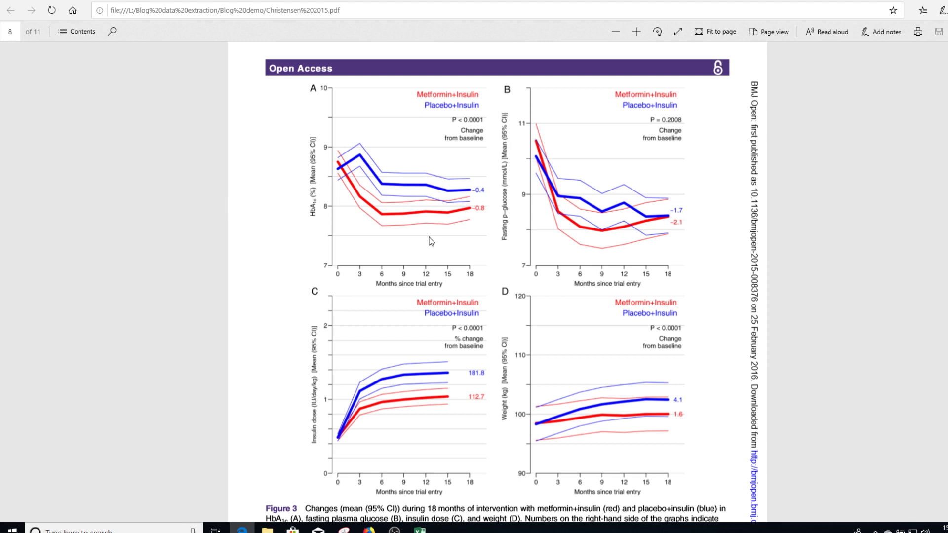
pyautogui.keyDown('ctrl'); pyautogui.scroll(2, 447, 228); pyautogui.keyUp('ctrl')
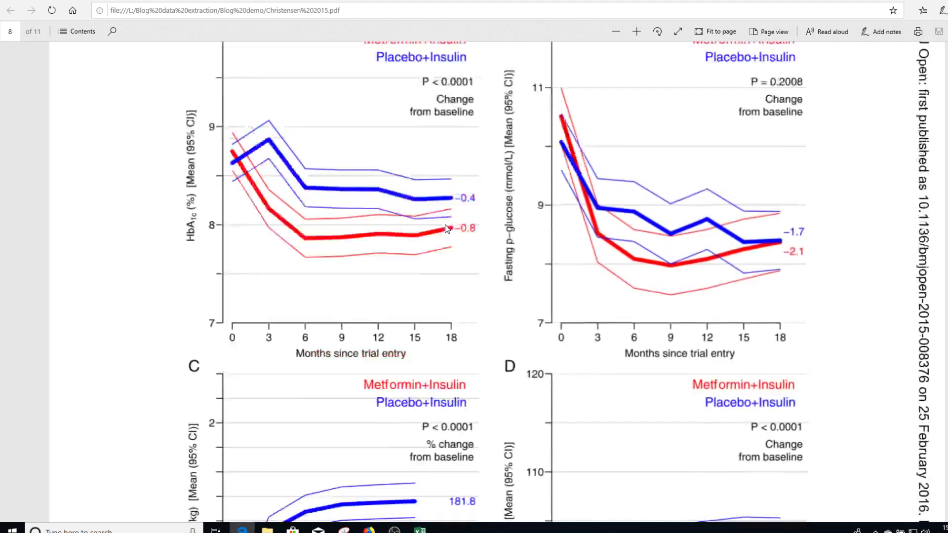
pyautogui.scroll(2, 271, 329)
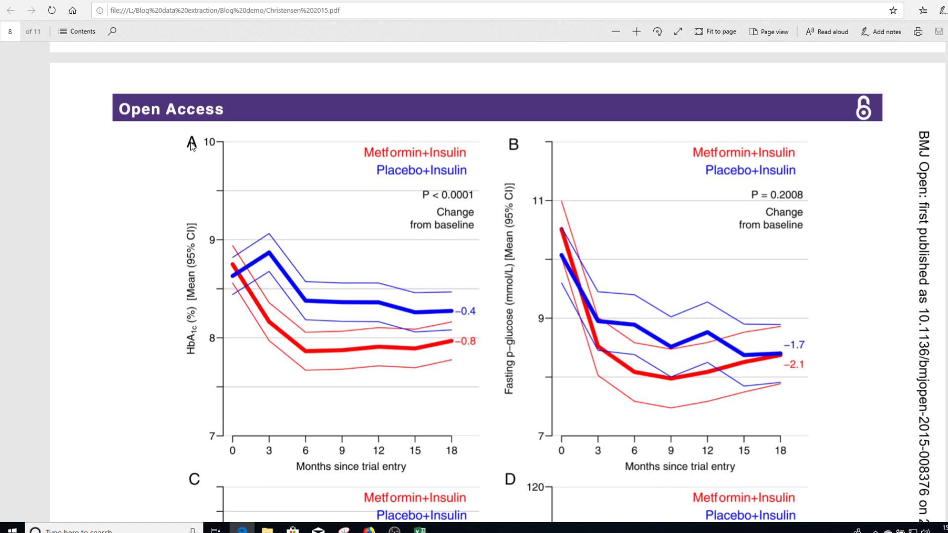
pyautogui.click(275, 1)
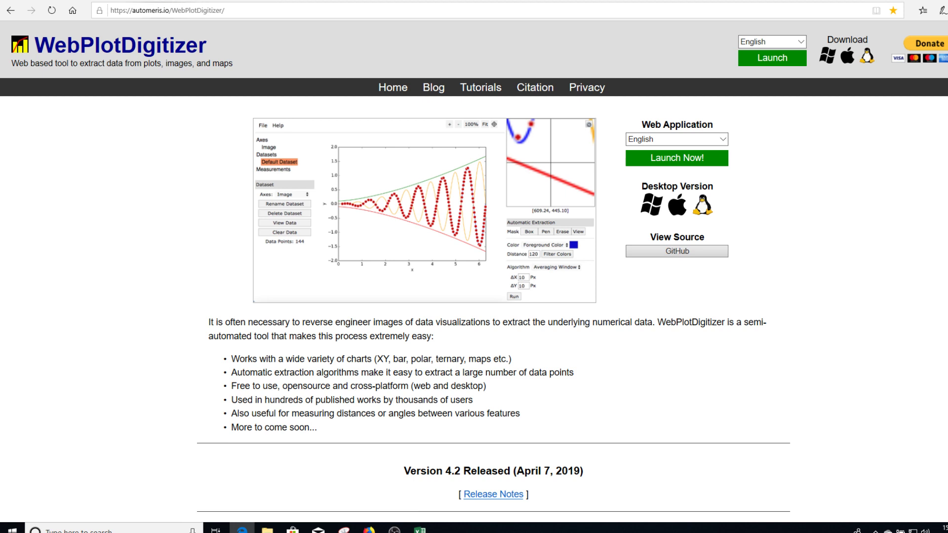
pyautogui.click(190, 2)
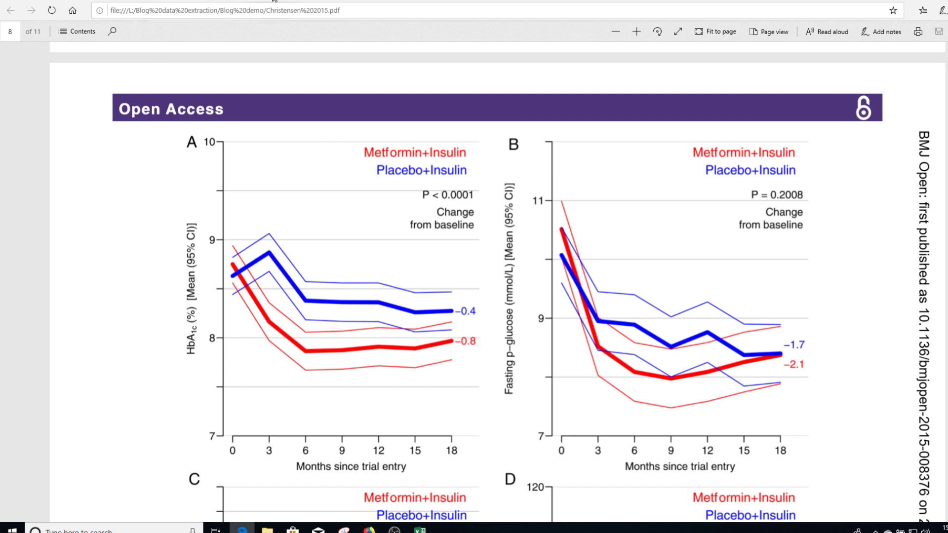
# Capture panel A of Figure 3 as a rectangular snip with the Snipping Tool, including its axes and labels
pyautogui.moveTo(274, 1)
pyautogui.click(344, 529)
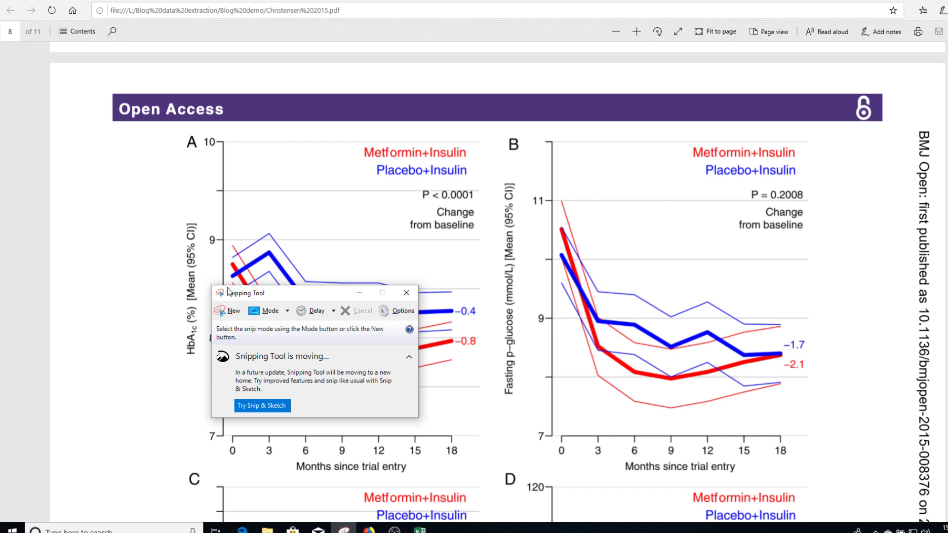
pyautogui.click(232, 311)
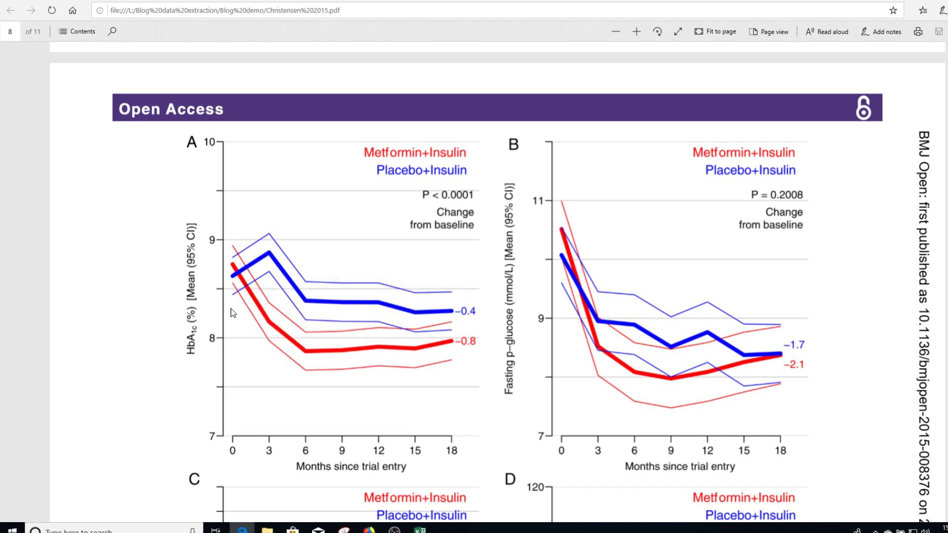
pyautogui.moveTo(168, 131); pyautogui.dragTo(509, 485)
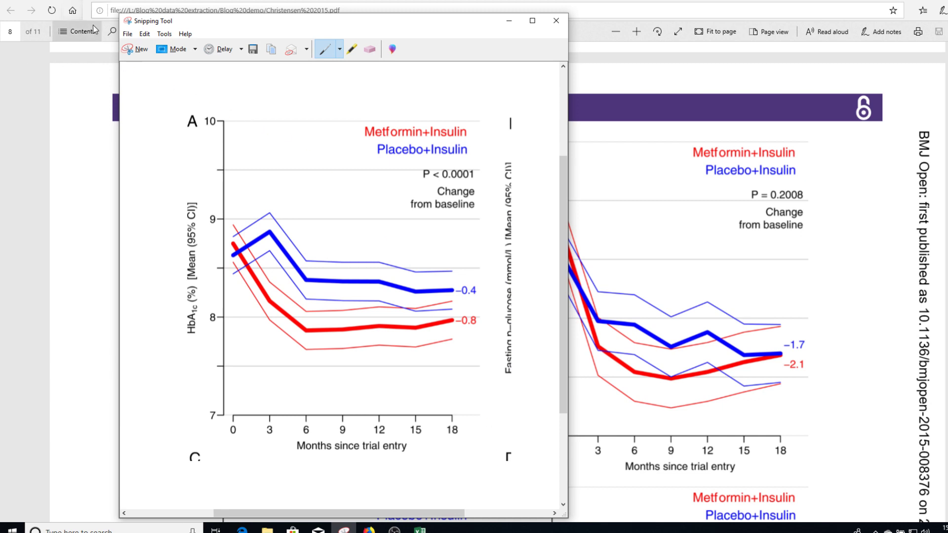
# Save the snip as the JPEG file blogpost in the Blog demo folder and close the Snipping Tool
pyautogui.click(125, 36)
pyautogui.click(135, 57)
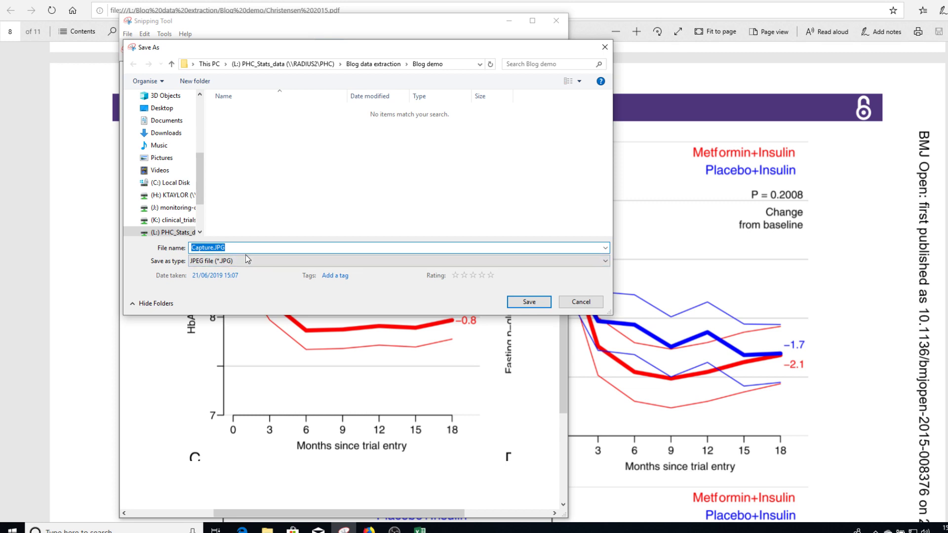
pyautogui.write('blogpost')
pyautogui.click(526, 304)
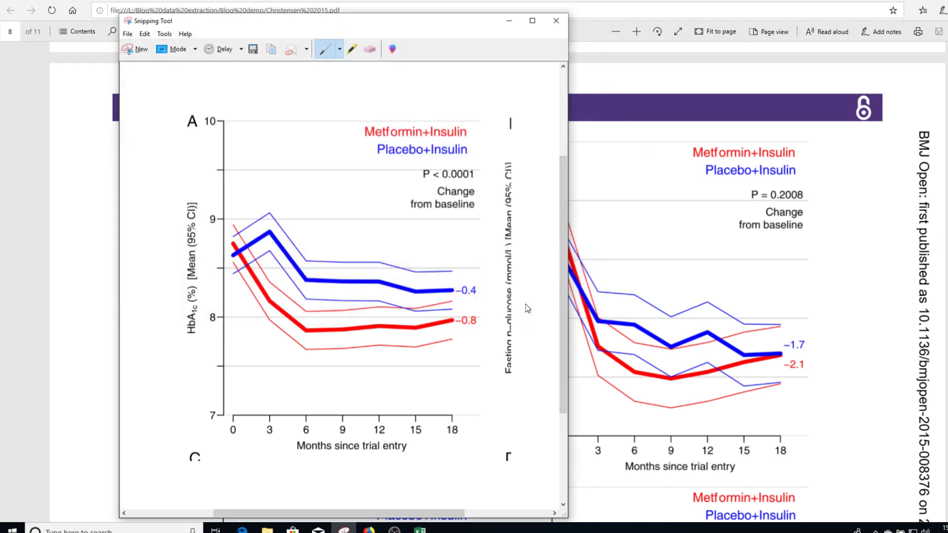
pyautogui.click(556, 20)
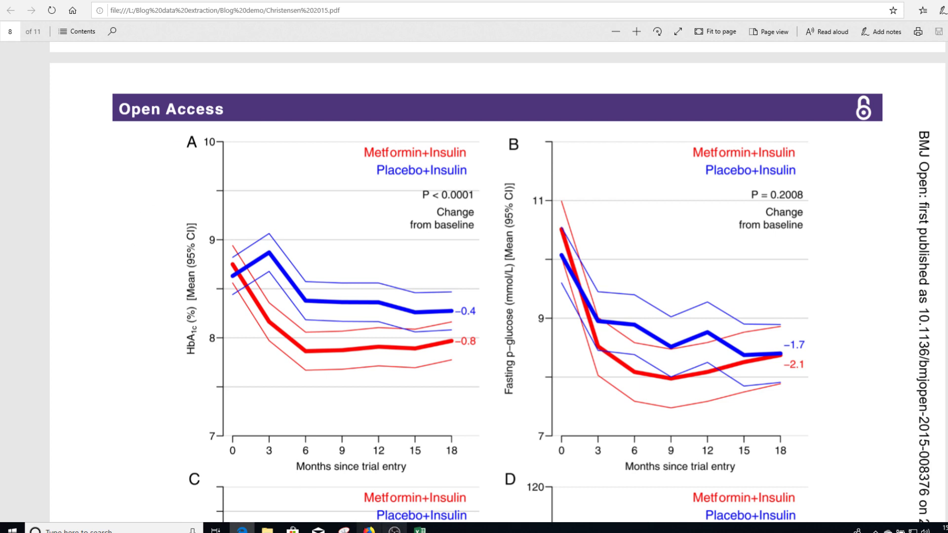
# Check the study details in the Excel sheet and return to the paper in the browser
pyautogui.click(420, 529)
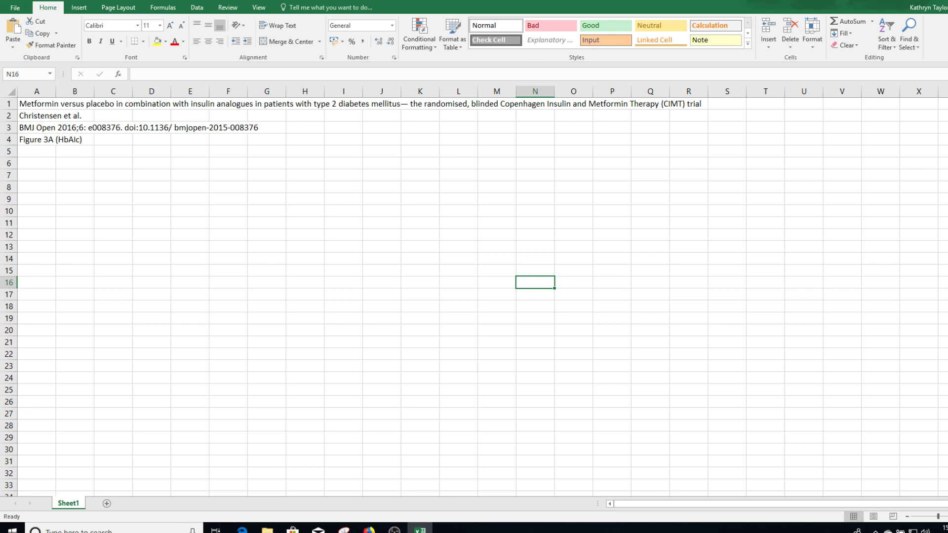
pyautogui.hotkey('alt', 'Tab')
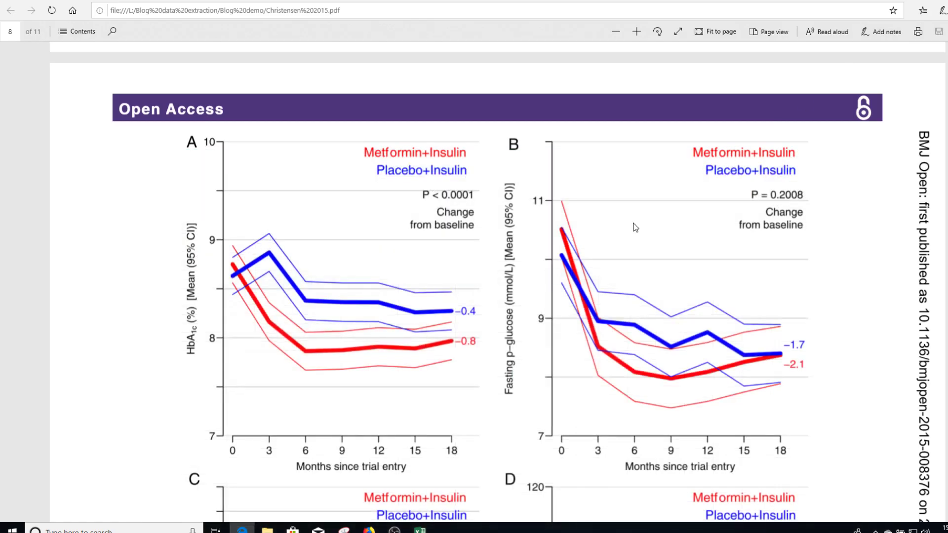
# Launch the WebPlotDigitizer web application and load the image blogpost.JPG from the Blog demo folder
pyautogui.click(296, 2)
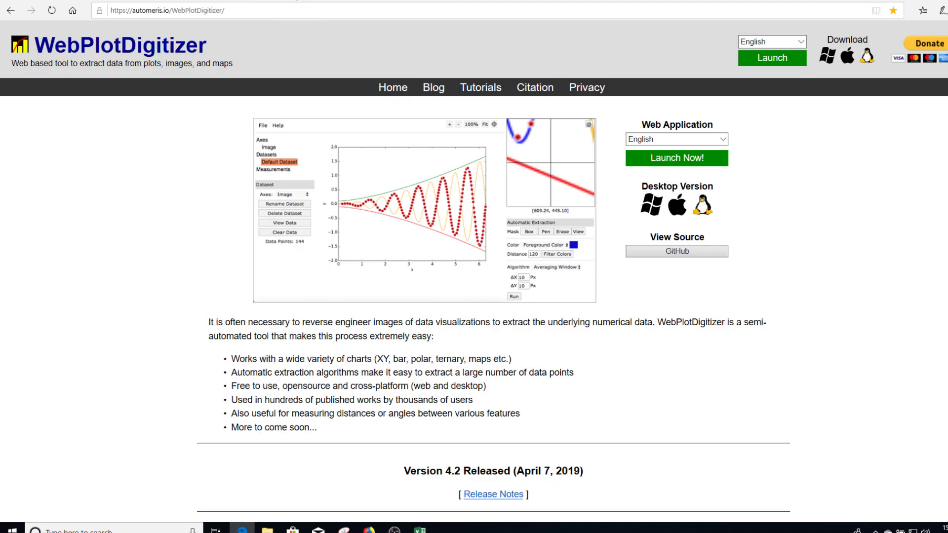
pyautogui.click(677, 163)
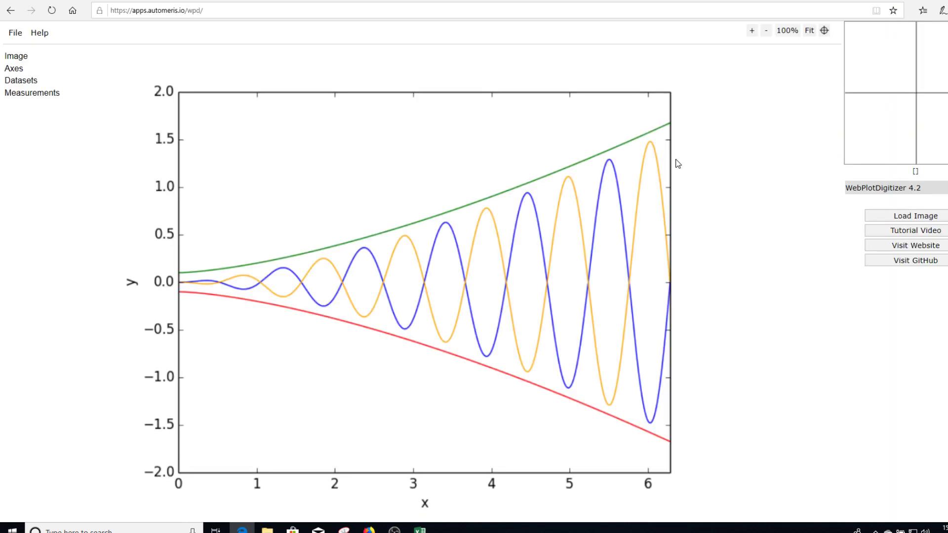
pyautogui.click(908, 217)
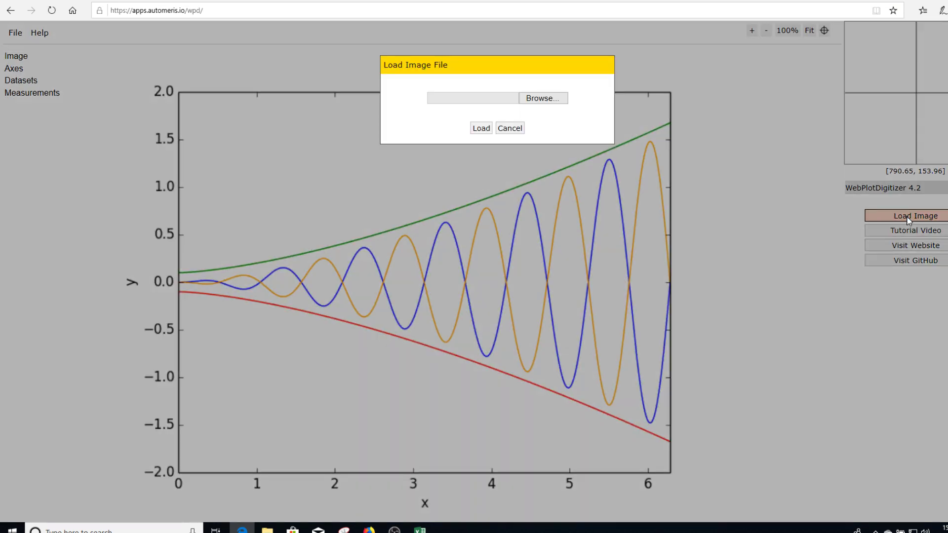
pyautogui.click(538, 96)
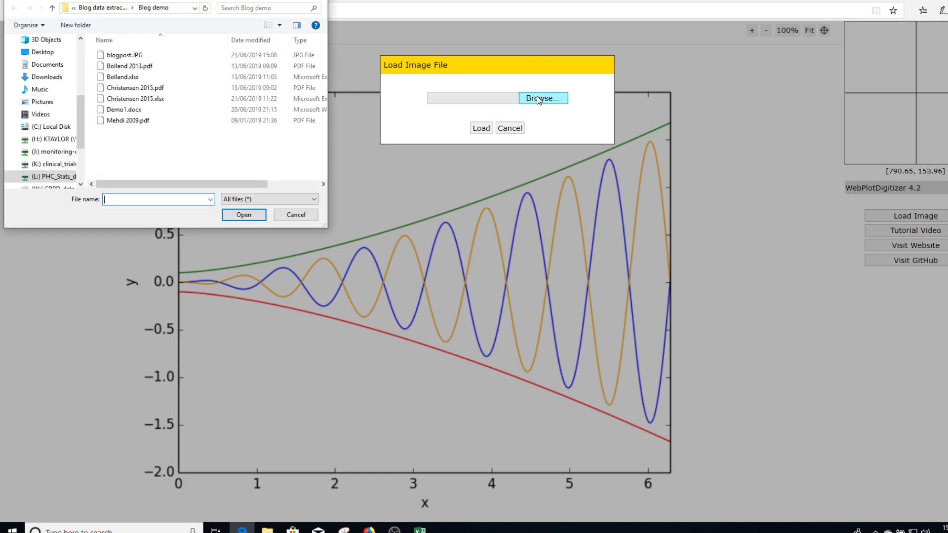
pyautogui.click(126, 56)
pyautogui.click(249, 215)
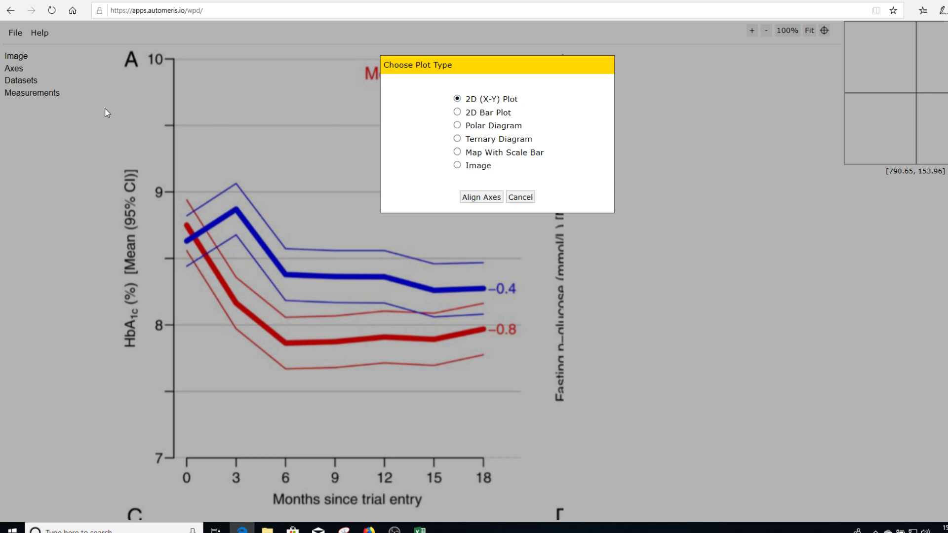
# Align the axes as a 2D (X-Y) plot, marking X1 at 0 and X2 at 18 months, Y1 at 7 and Y2 at 10
pyautogui.click(480, 197)
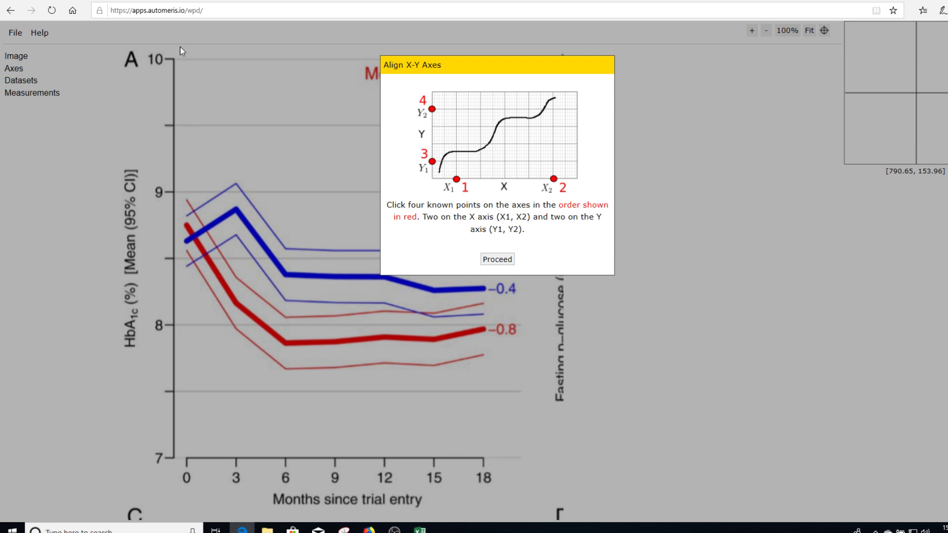
pyautogui.click(493, 260)
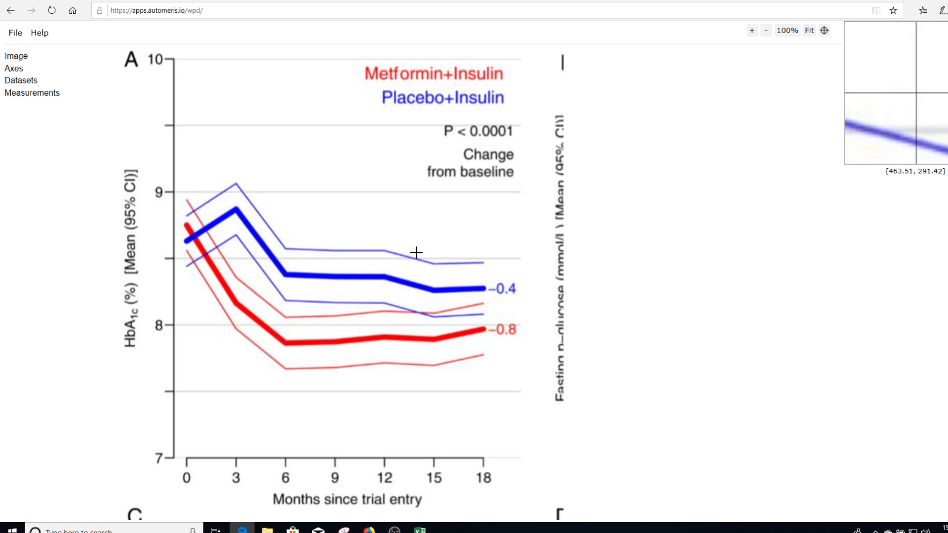
pyautogui.click(187, 458)
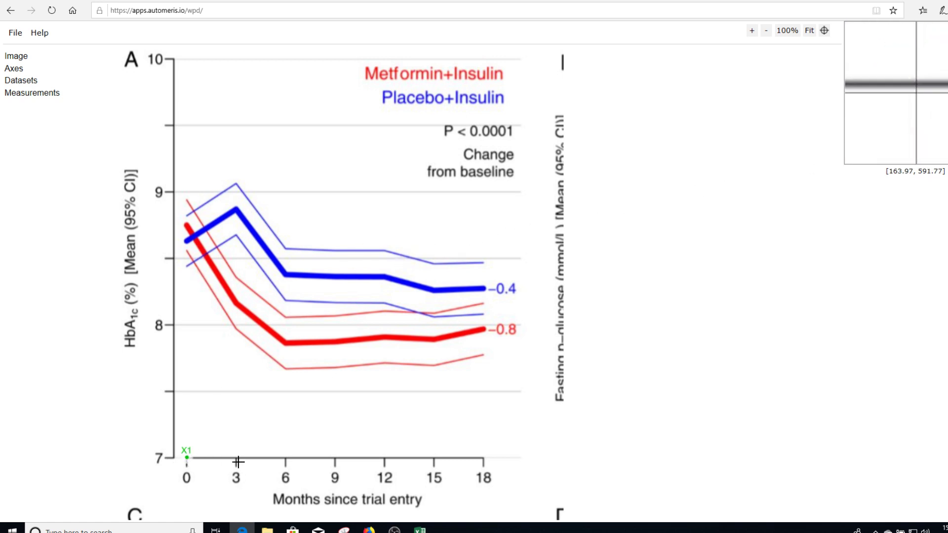
pyautogui.click(483, 457)
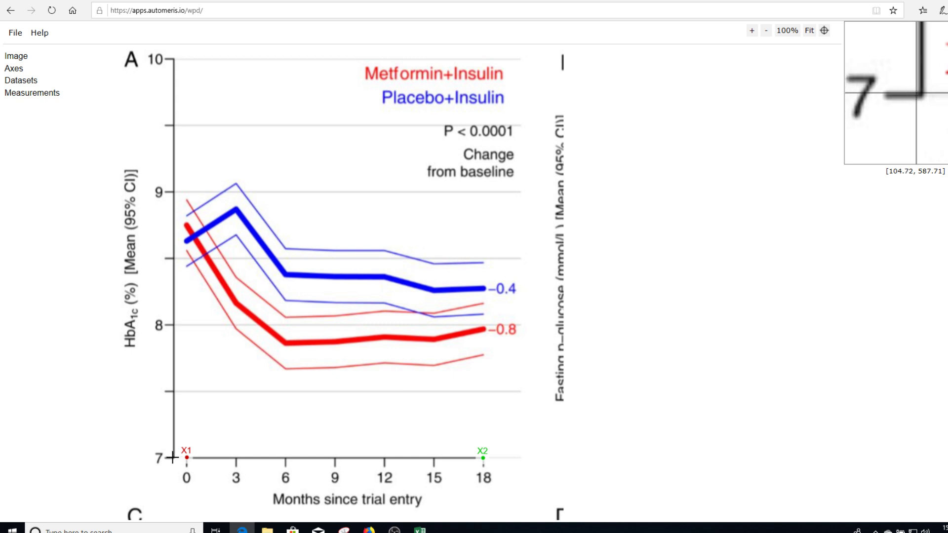
pyautogui.click(172, 458)
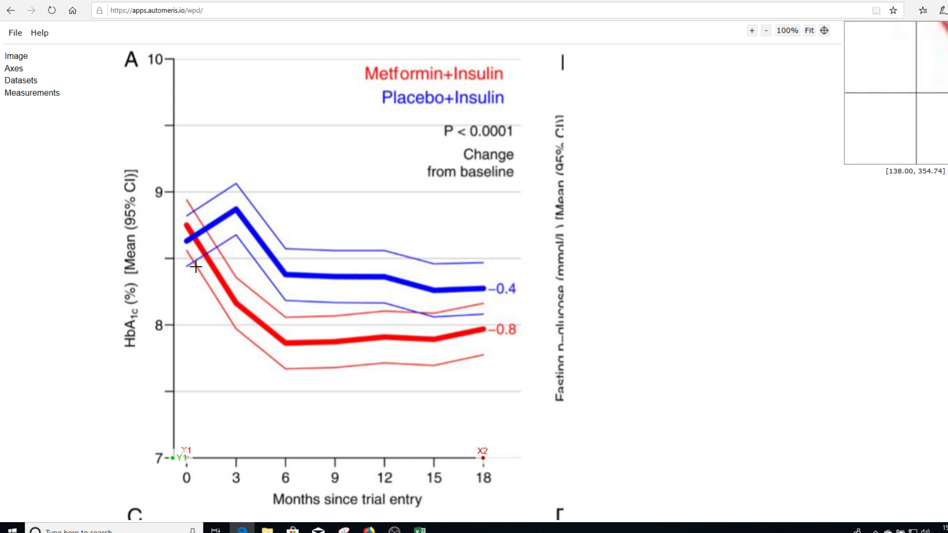
pyautogui.click(173, 58)
pyautogui.click(917, 252)
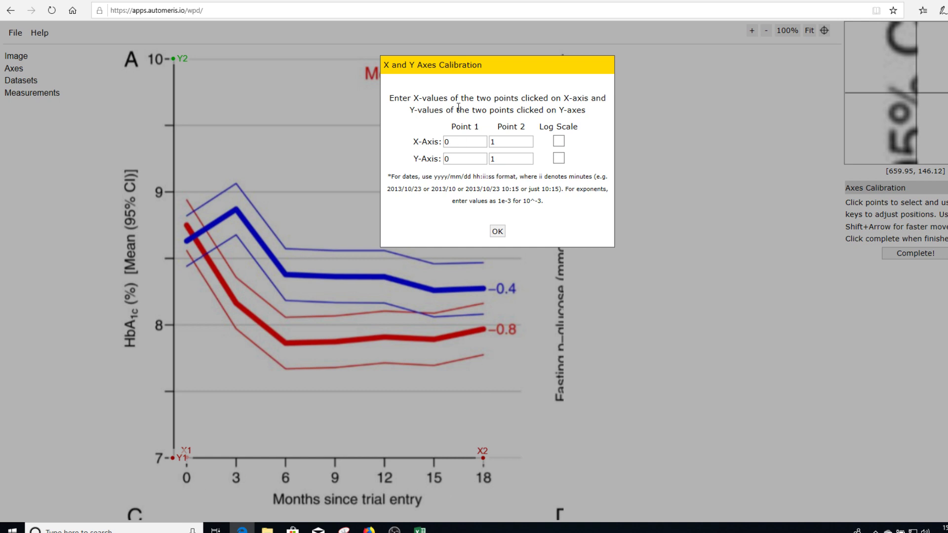
# Calibrate the axes with X point 2 at 18, Y point 1 at 7 and Y point 2 at 10
pyautogui.click(501, 141)
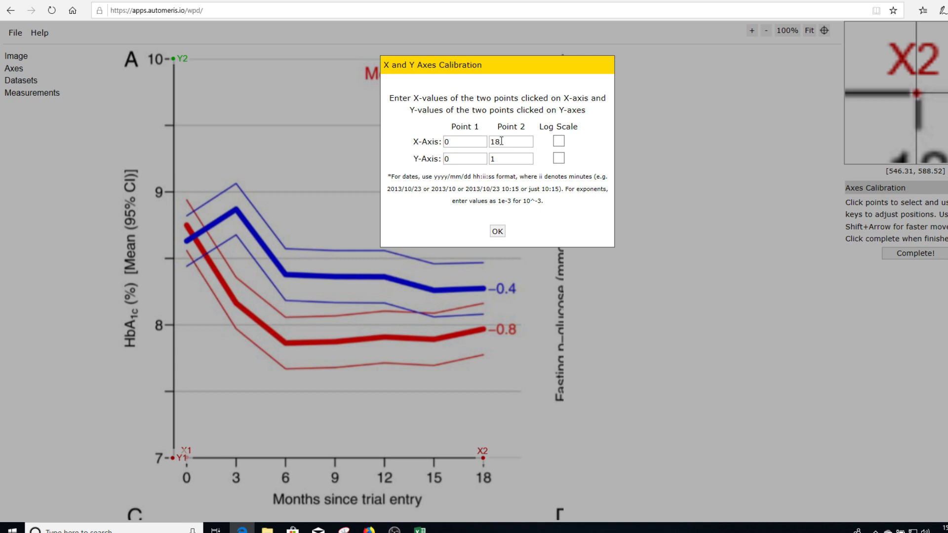
pyautogui.write('8')
pyautogui.press('Tab')
pyautogui.press('Tab')
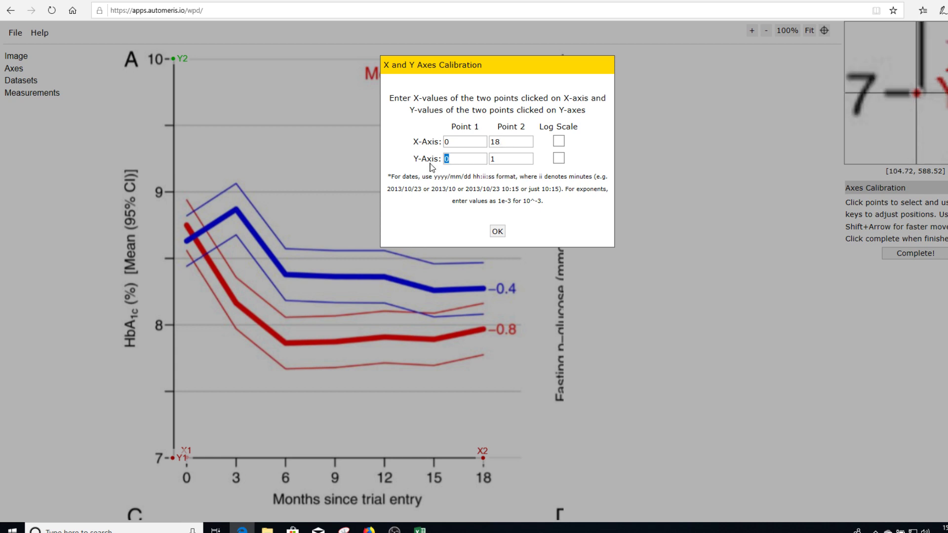
pyautogui.write('7')
pyautogui.click(499, 158)
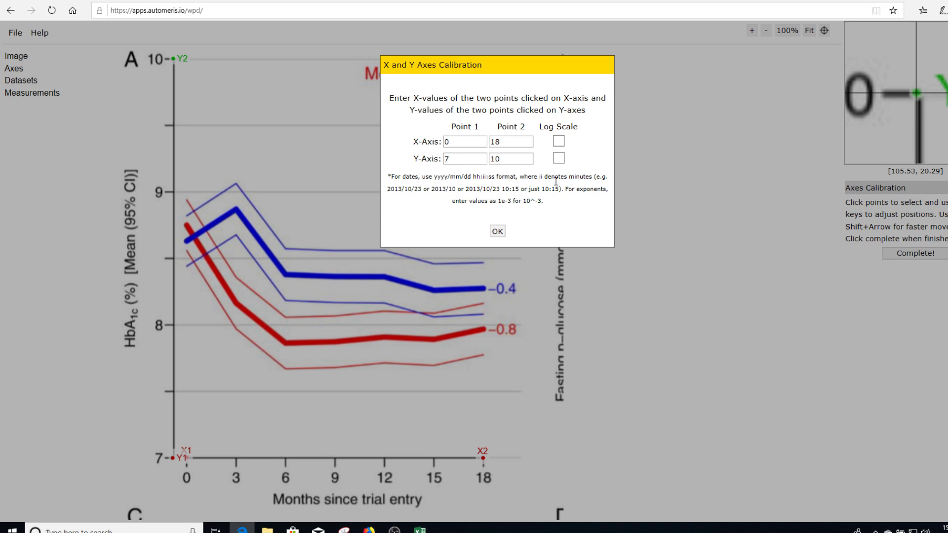
pyautogui.click(494, 232)
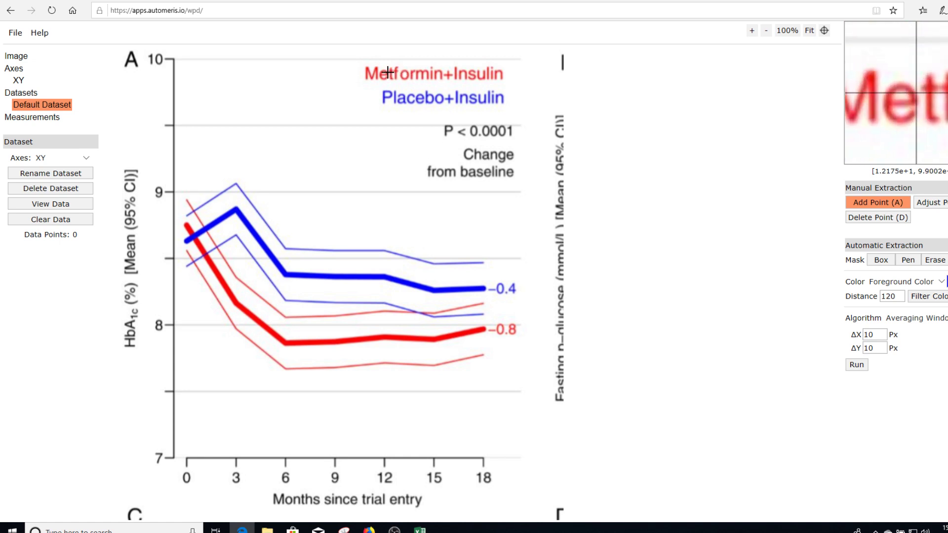
# Add data points at month 18 on the upper and lower confidence limits of the Placebo+Insulin curve
pyautogui.click(752, 30)
pyautogui.click(751, 30)
pyautogui.click(752, 30)
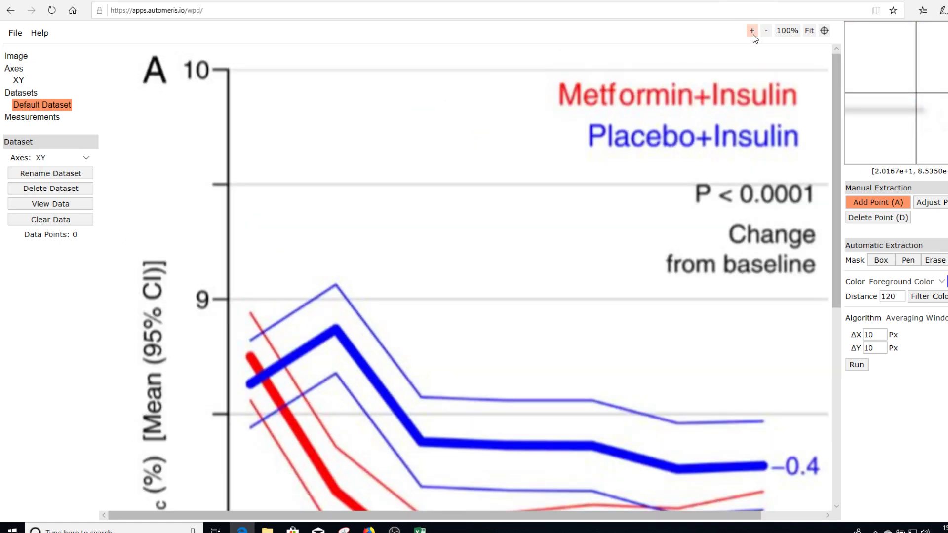
pyautogui.moveTo(836, 261); pyautogui.dragTo(821, 422)
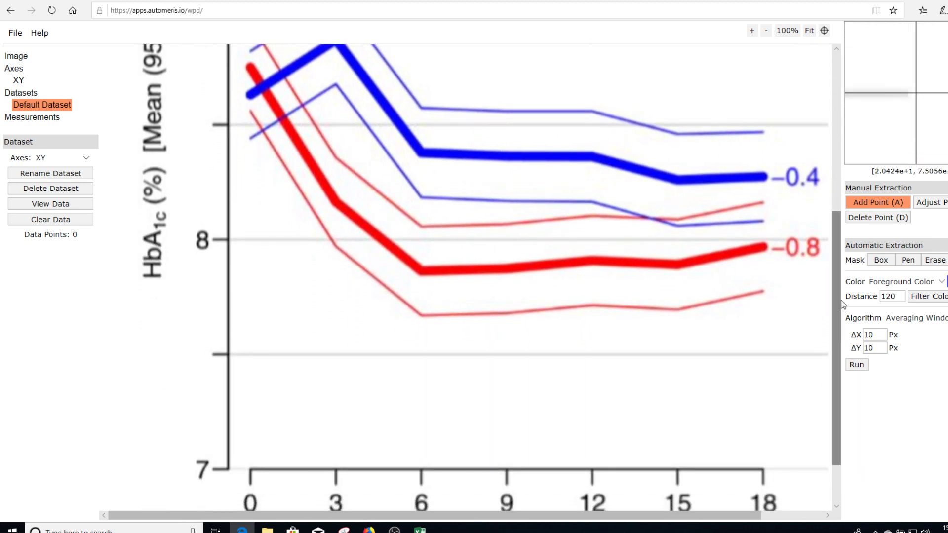
pyautogui.click(762, 132)
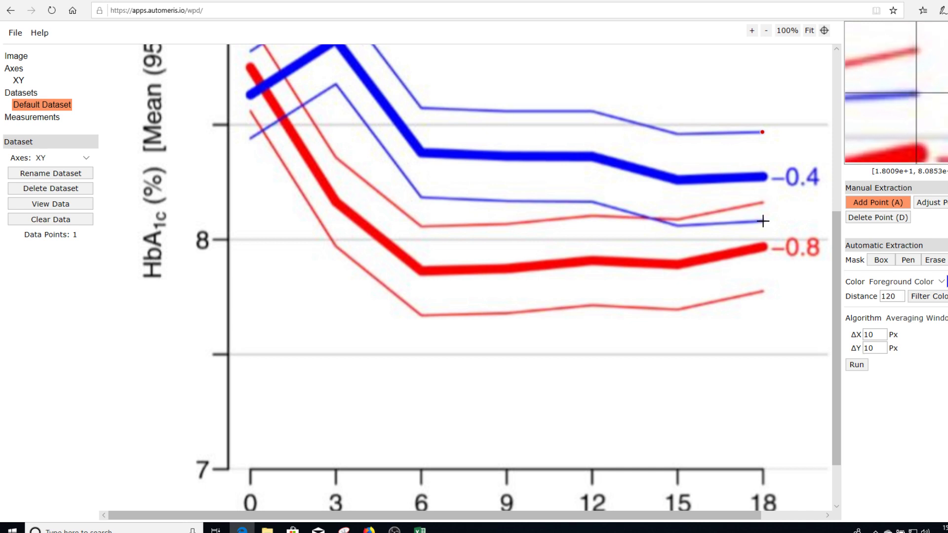
pyautogui.click(762, 221)
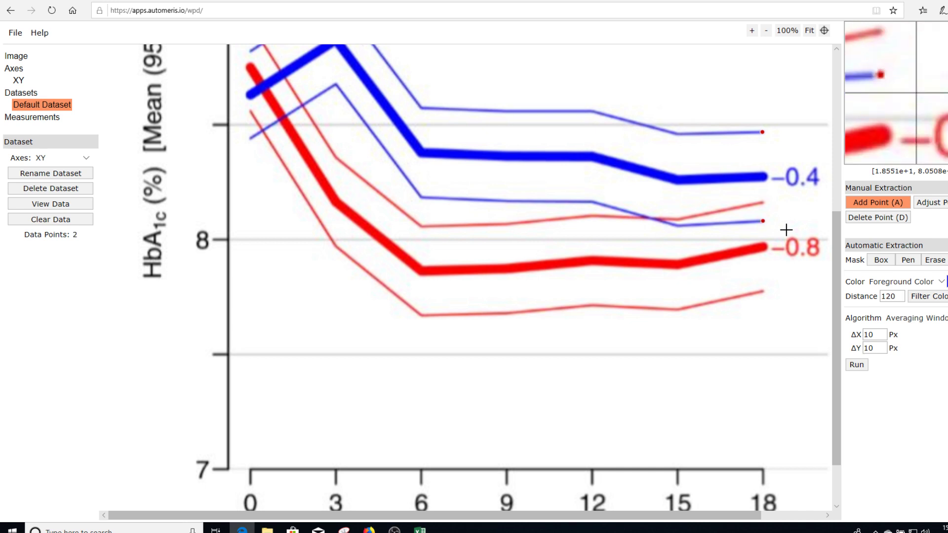
pyautogui.click(763, 203)
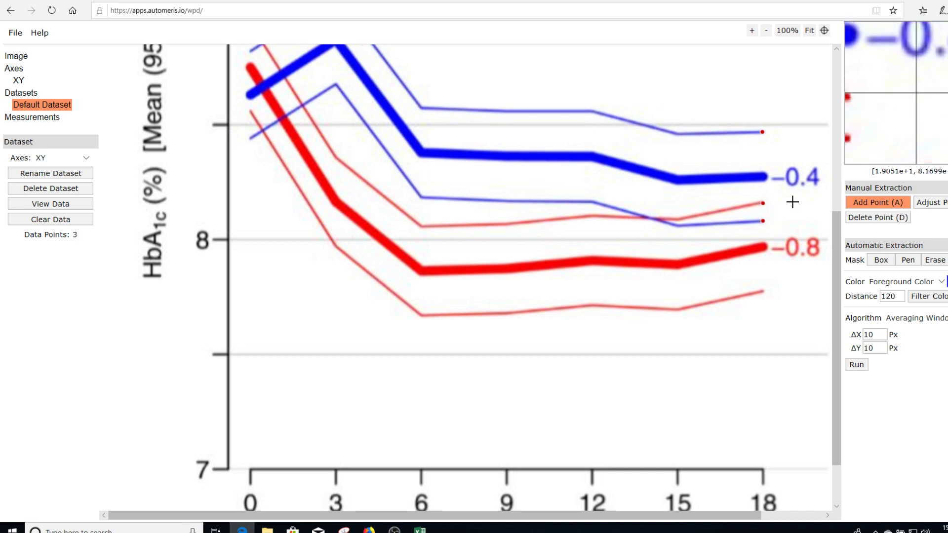
pyautogui.click(872, 218)
pyautogui.click(764, 203)
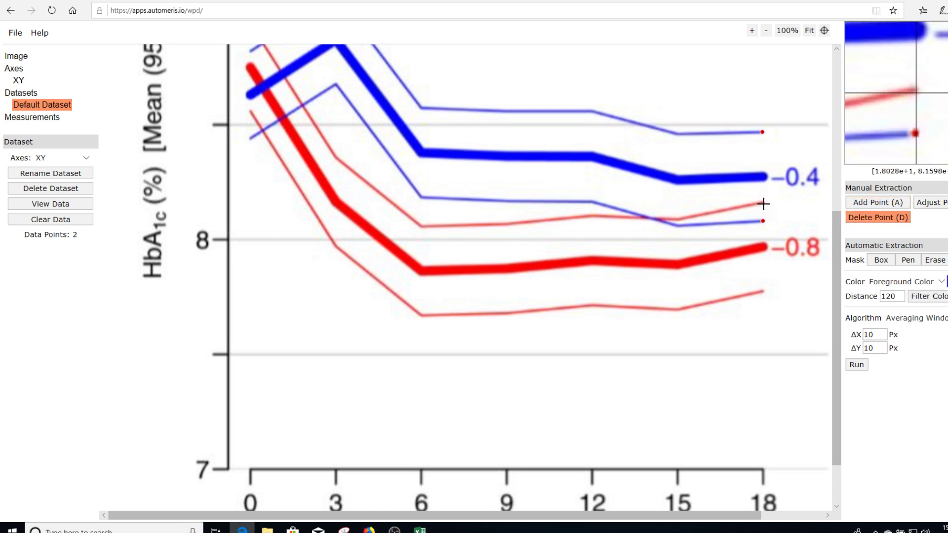
pyautogui.press('a')
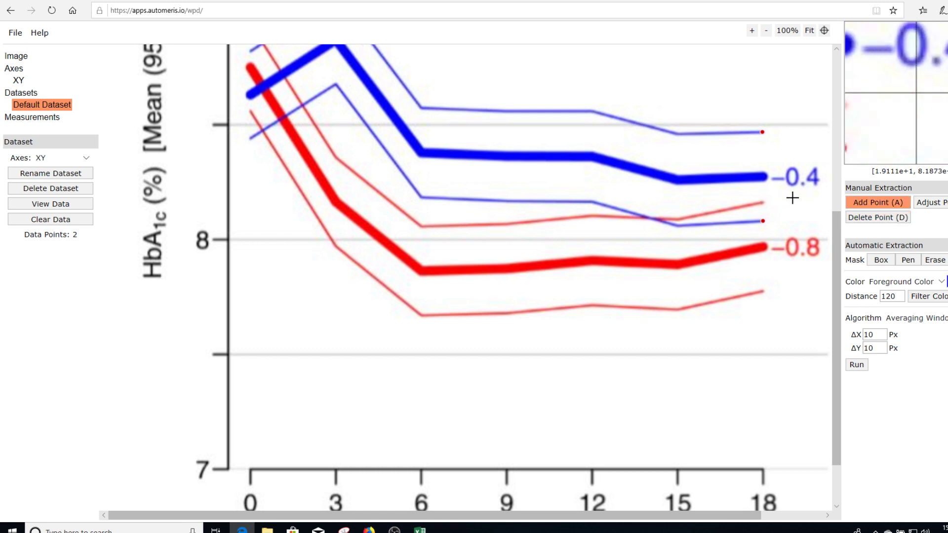
# Add data points at month 18 on the upper and lower confidence limits of the Metformin+Insulin curve
pyautogui.click(764, 203)
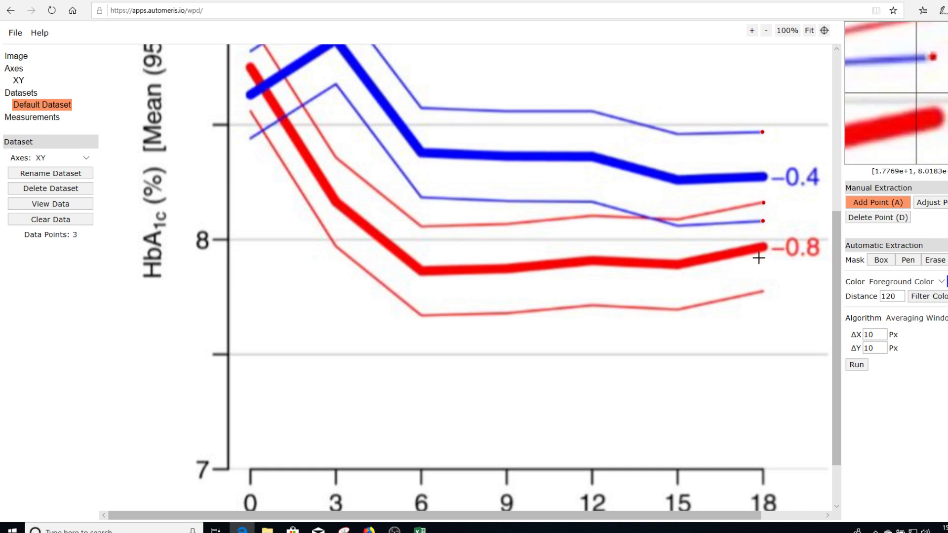
pyautogui.click(764, 291)
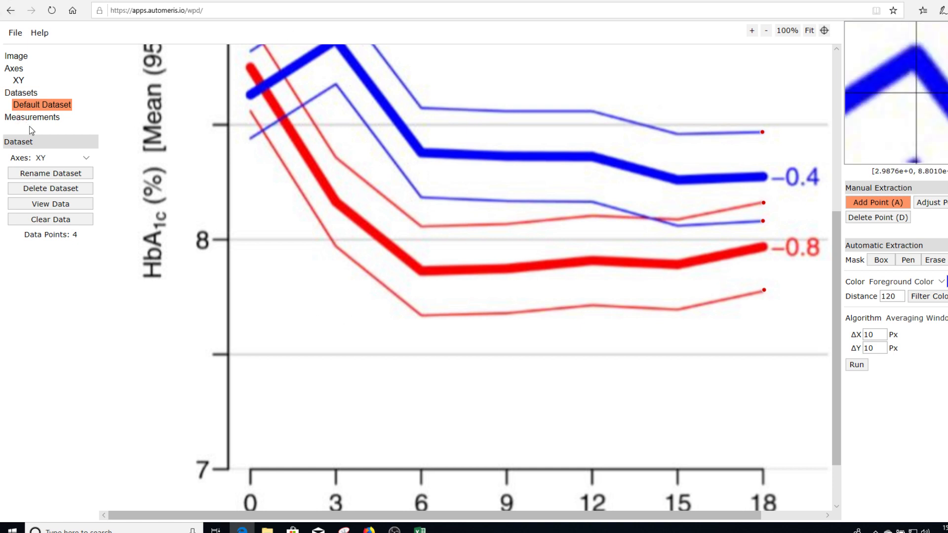
# Export the acquired data of Default Dataset as a CSV file and open it in Excel
pyautogui.click(60, 206)
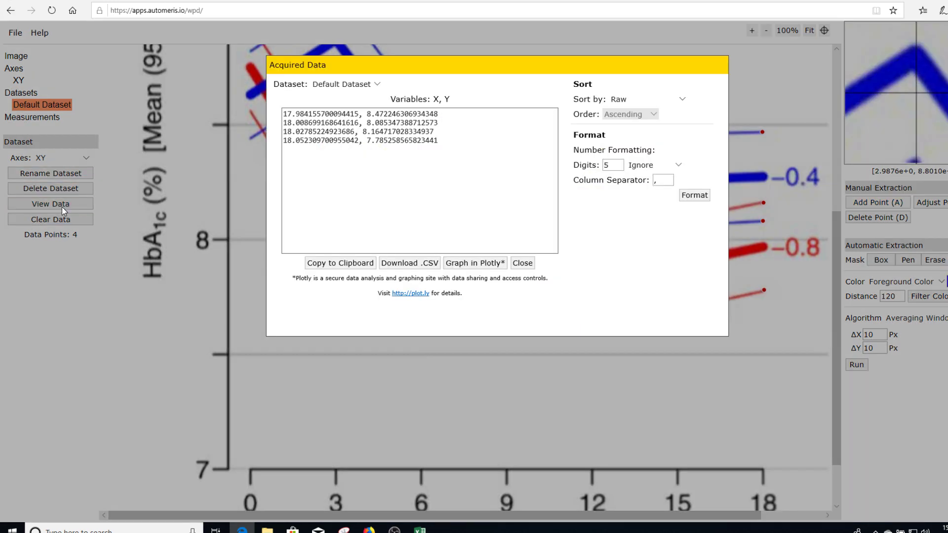
pyautogui.click(419, 263)
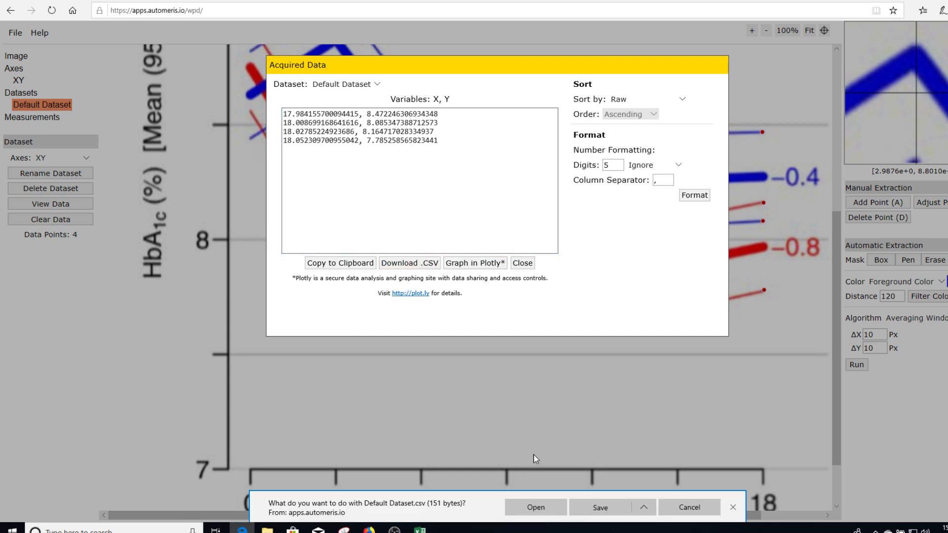
pyautogui.click(546, 511)
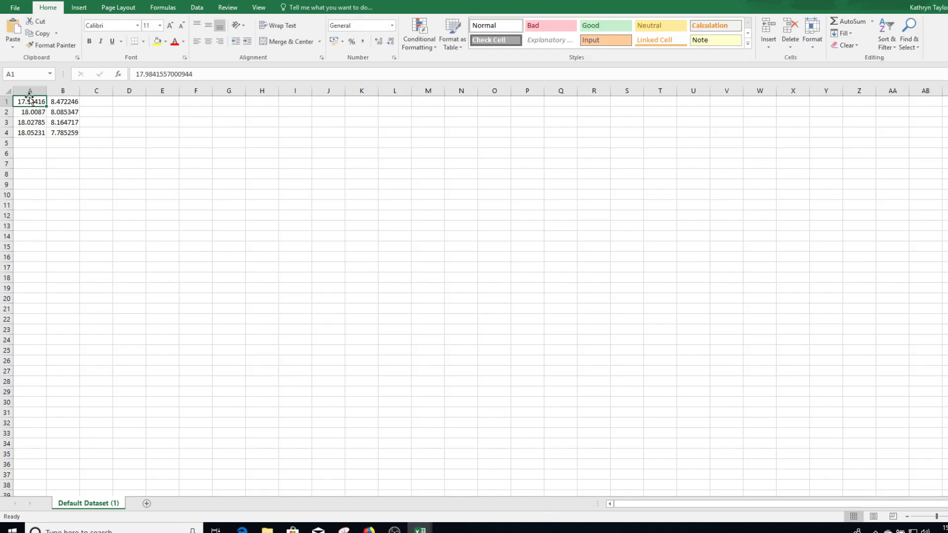
# Copy the extracted coordinates in A1:B4 of the CSV file into Christensen 2015.xlsx, starting at cell C9
pyautogui.moveTo(29, 105); pyautogui.dragTo(67, 131)
pyautogui.rightClick(42, 110)
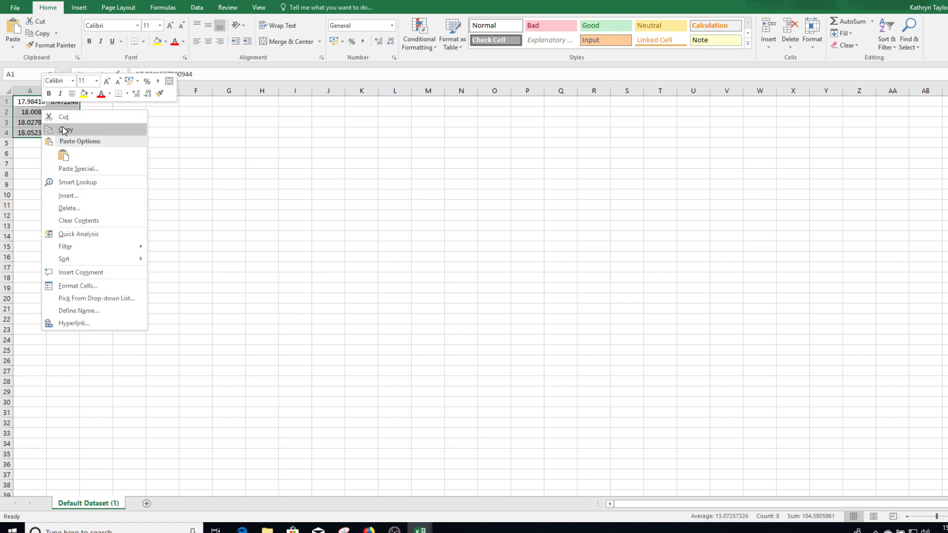
pyautogui.click(62, 128)
pyautogui.moveTo(421, 529)
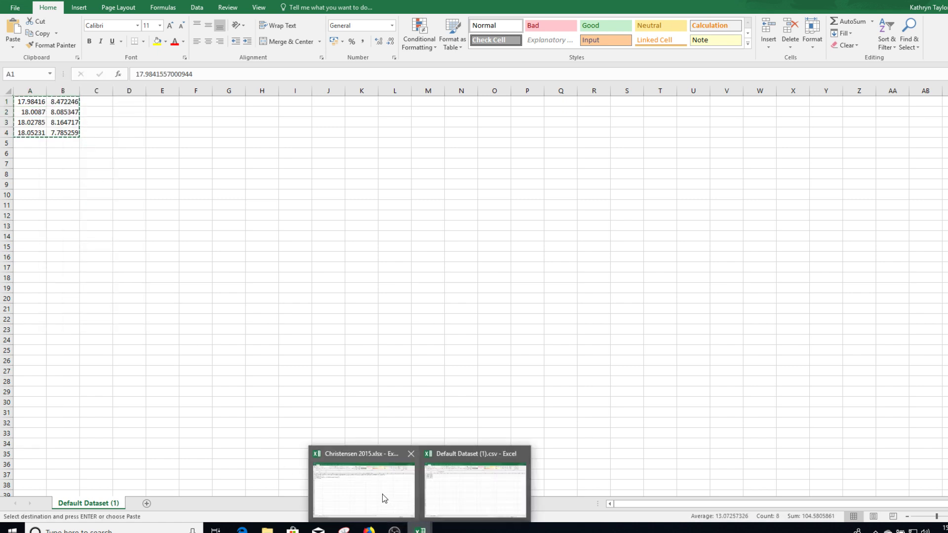
pyautogui.click(365, 495)
pyautogui.click(104, 199)
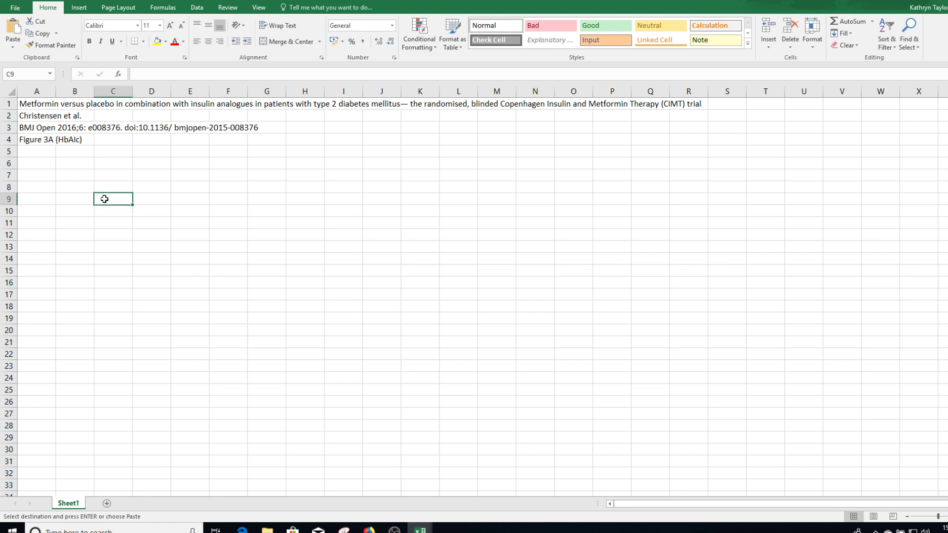
pyautogui.rightClick(104, 199)
pyautogui.click(127, 244)
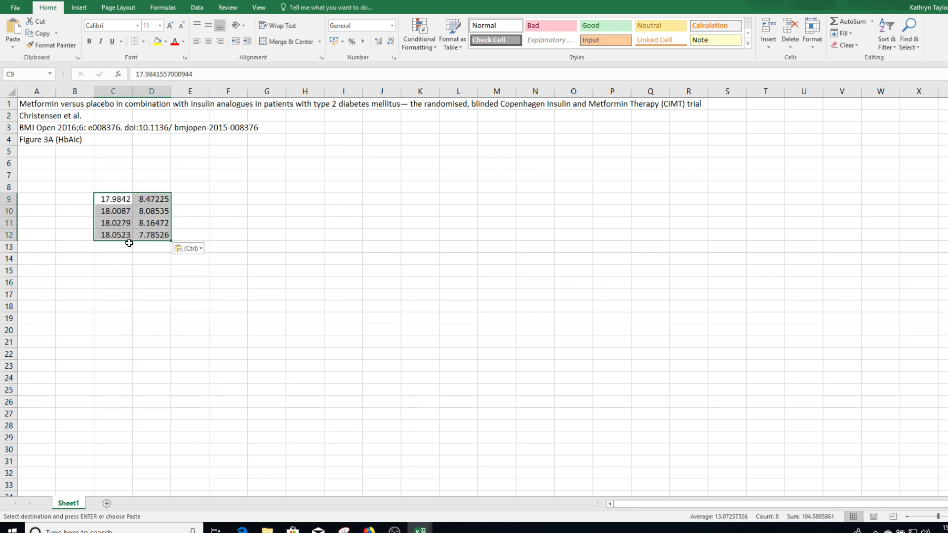
# Duplicate the pasted coordinate block C9:D12 at cell I9 on the same sheet
pyautogui.rightClick(118, 198)
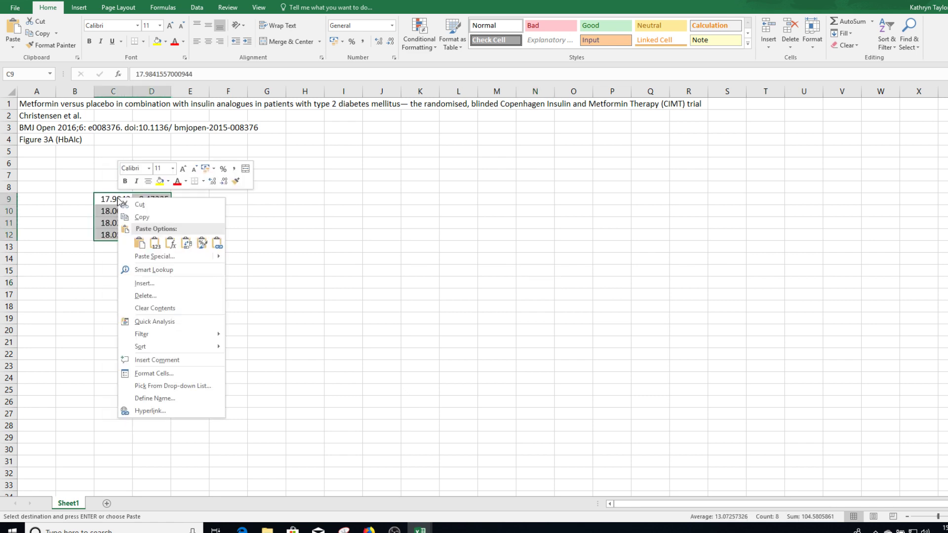
pyautogui.click(142, 218)
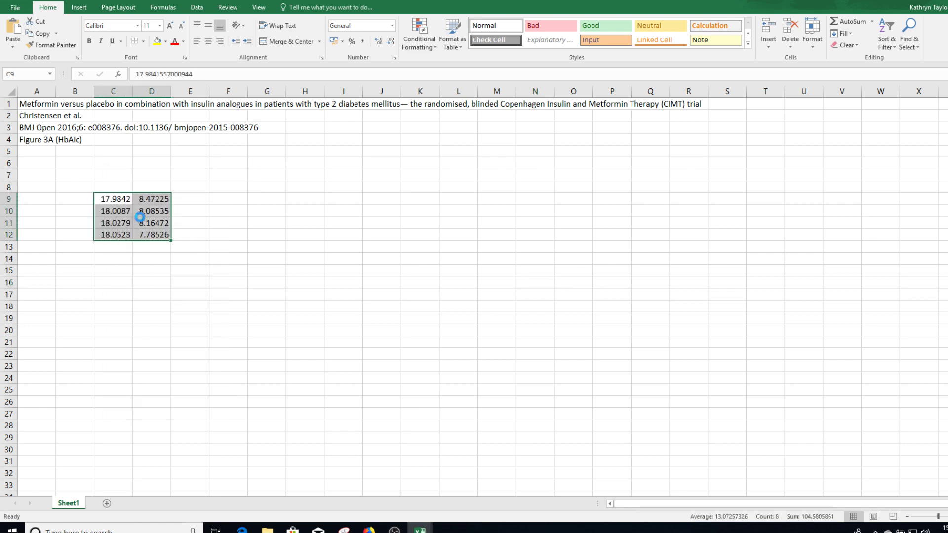
pyautogui.click(336, 204)
pyautogui.rightClick(336, 205)
pyautogui.click(358, 245)
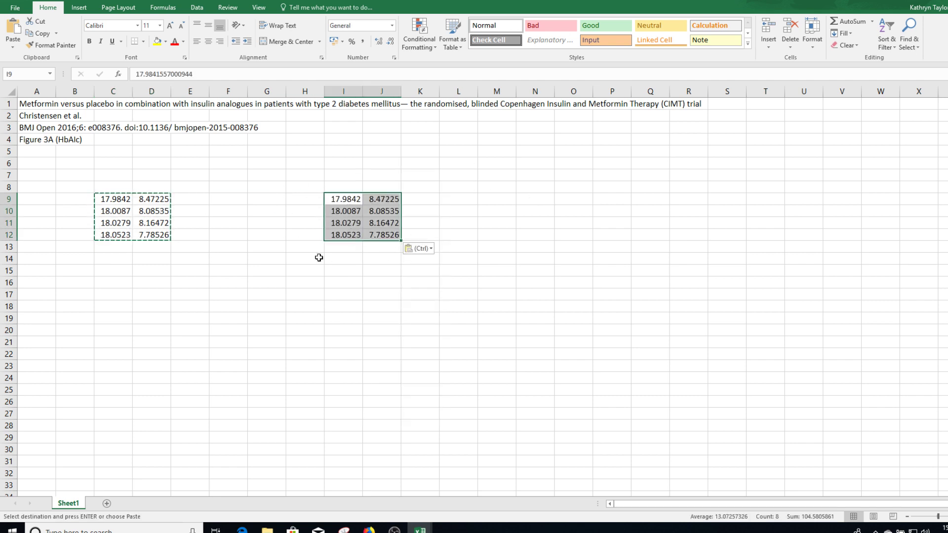
# Head the two columns of the duplicated block with "month" in I8 and "hba1c" in J8
pyautogui.click(331, 190)
pyautogui.write('mo')
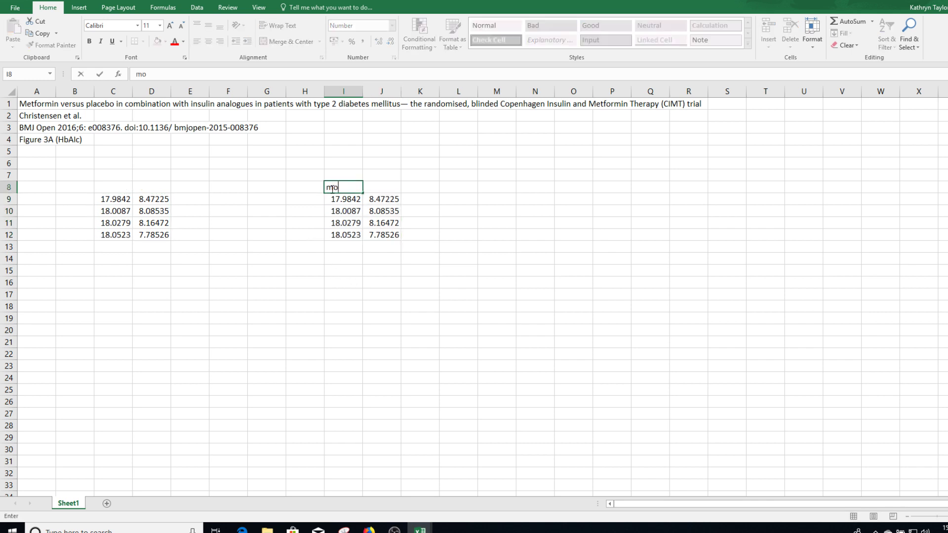
pyautogui.write('nth')
pyautogui.press('Tab')
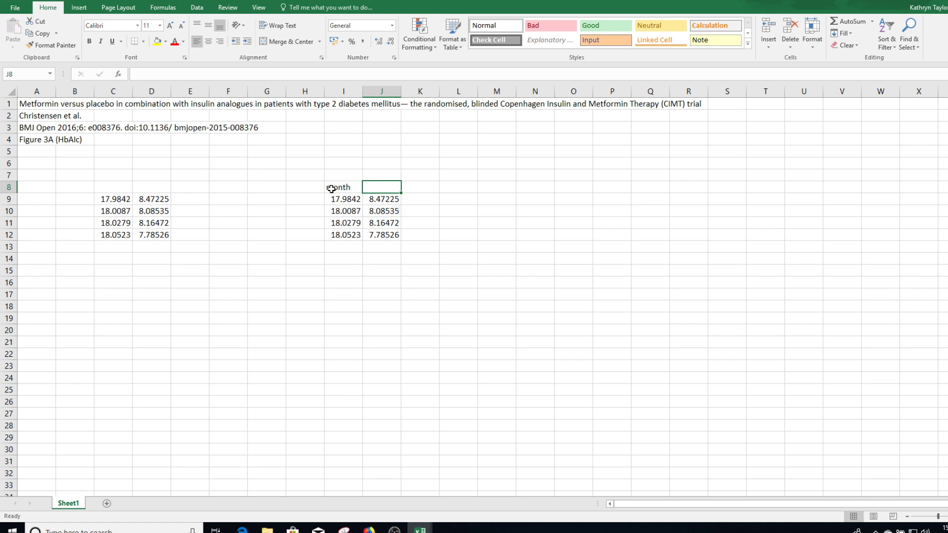
pyautogui.write('hb')
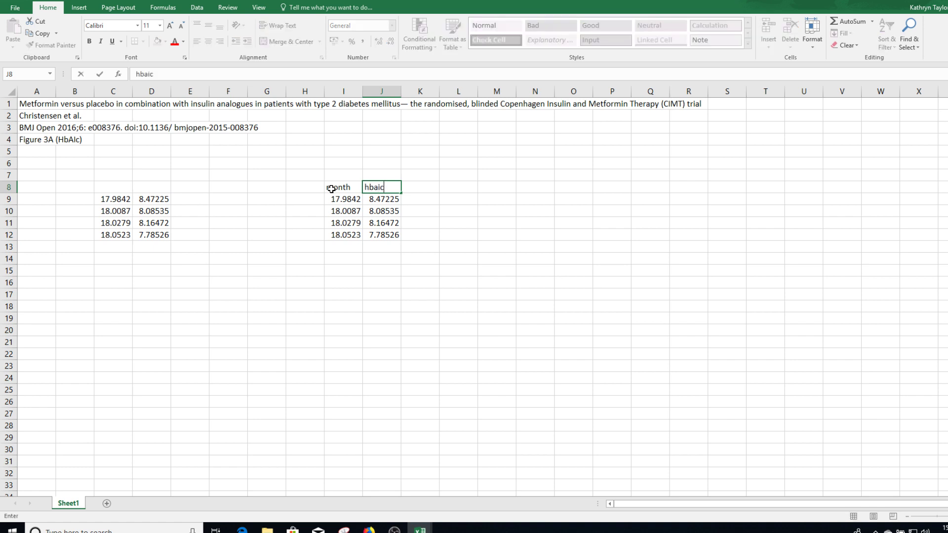
pyautogui.write('a1c')
pyautogui.click(387, 201)
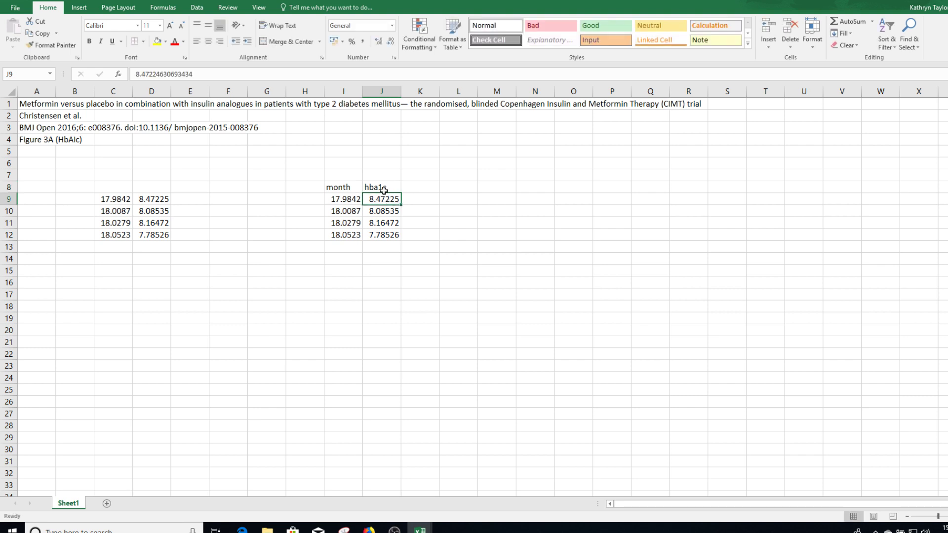
pyautogui.click(383, 188)
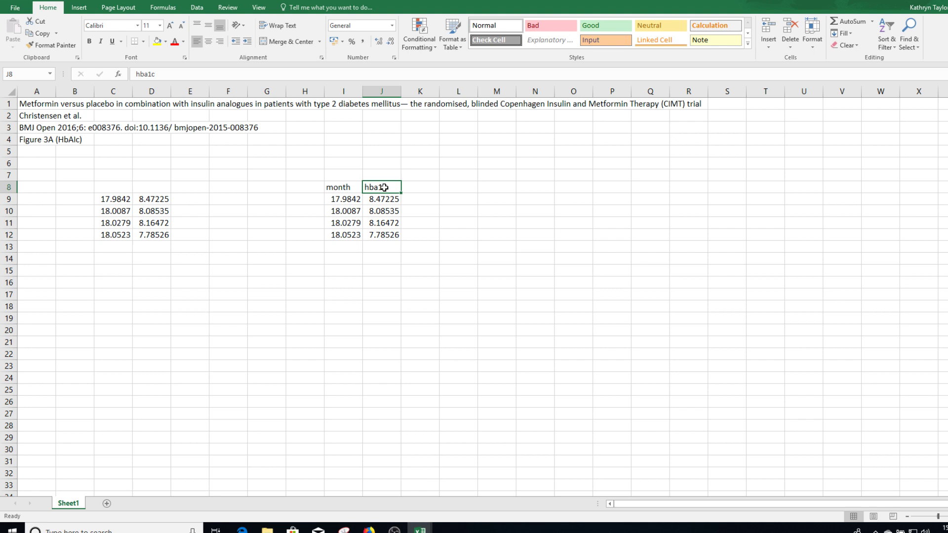
# Add a "measure" column heading in K8, with "uppCI" in K9 and "lowCI" in K10
pyautogui.click(406, 189)
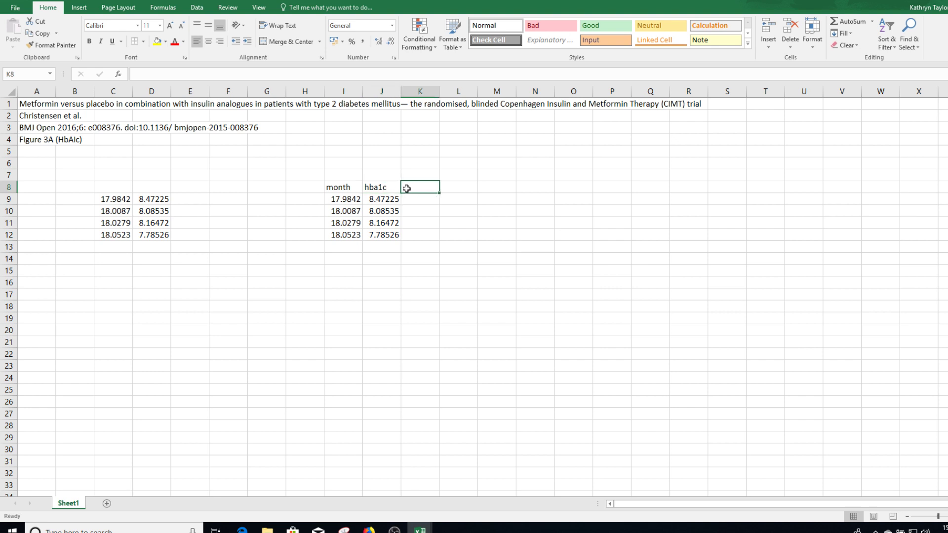
pyautogui.write('measure')
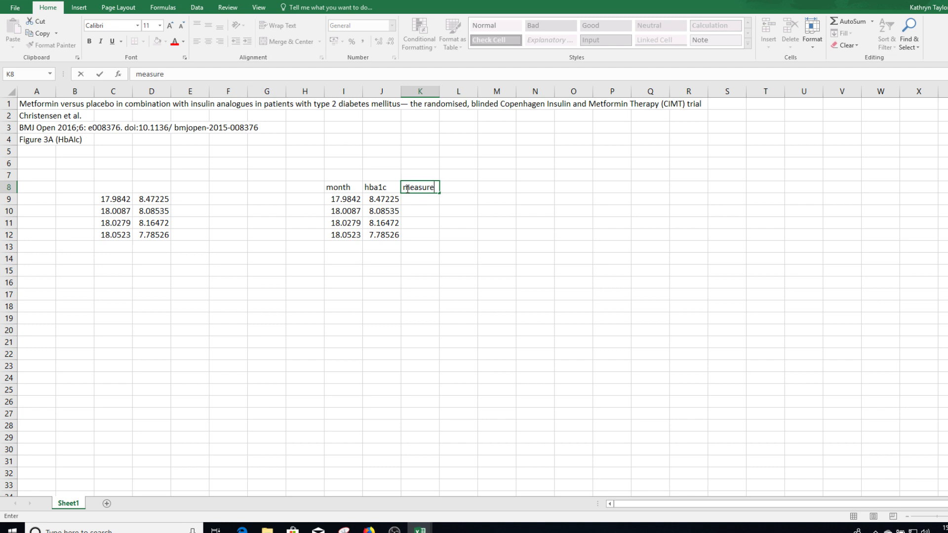
pyautogui.press('Return')
pyautogui.write('uppCI')
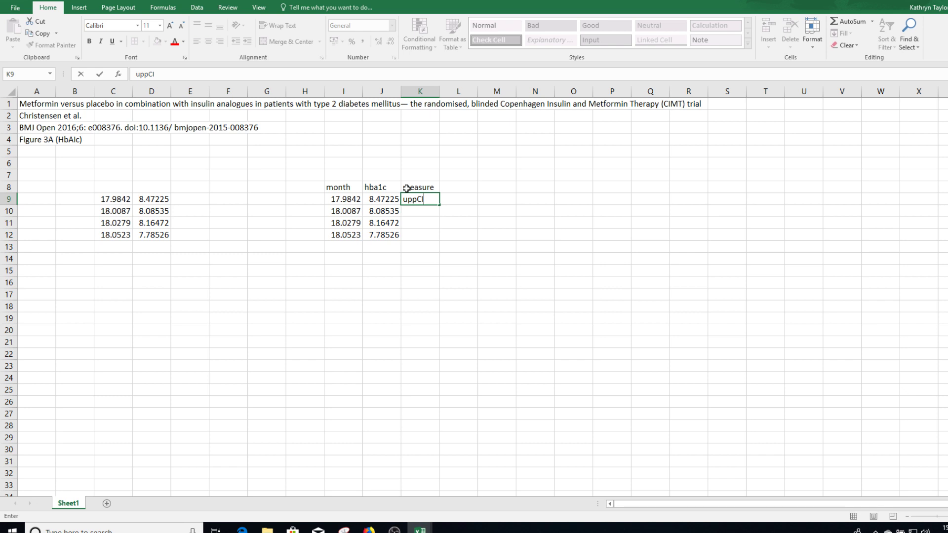
pyautogui.press('Return')
pyautogui.write('low')
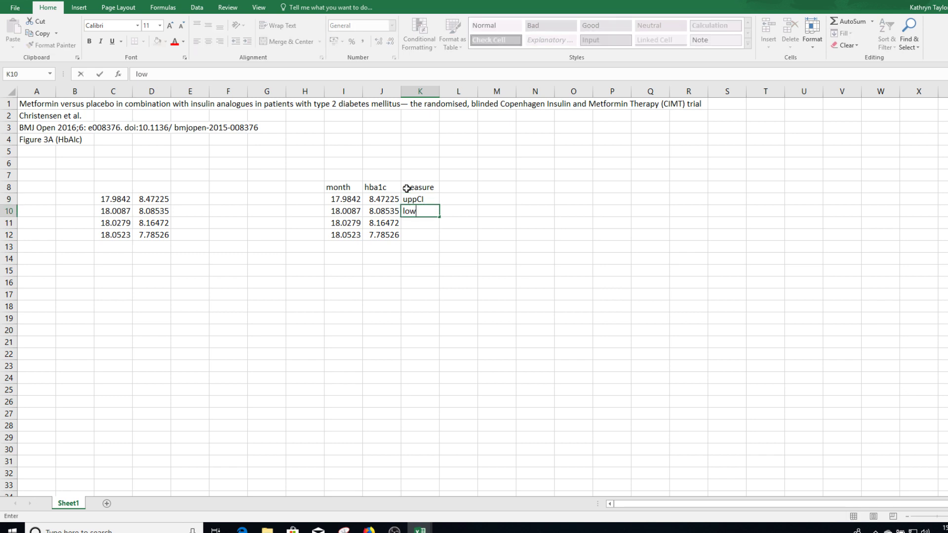
pyautogui.write('CI')
pyautogui.press('Up')
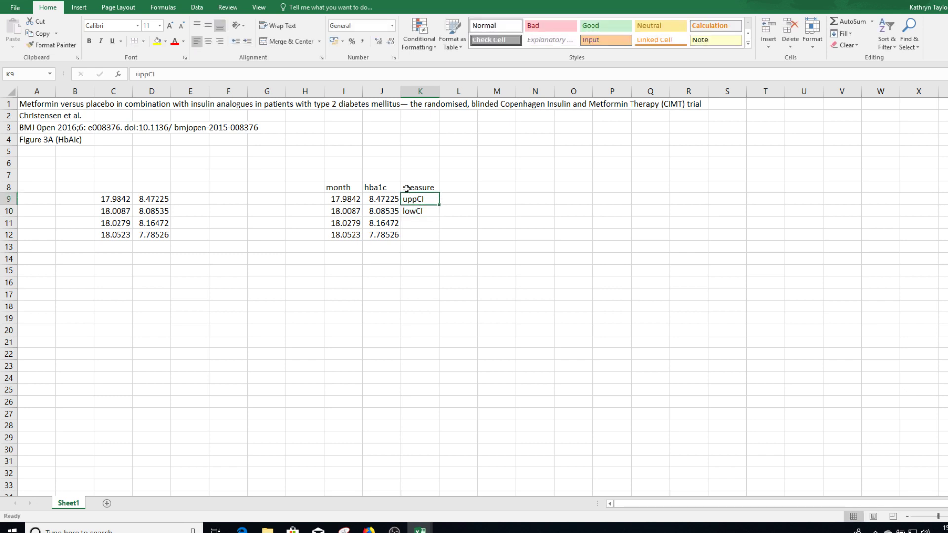
# Copy the uppCI and lowCI labels from K9:K10 into K11:K12
pyautogui.hotkey('shift', 'Down')
pyautogui.hotkey('ctrl', 'c')
pyautogui.press('Down')
pyautogui.press('Down')
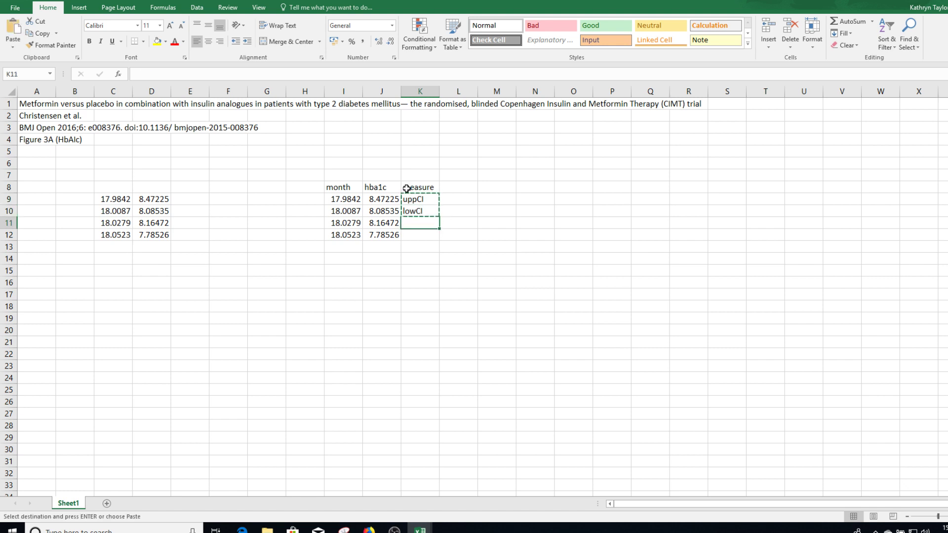
pyautogui.press('Return')
# Add a "group" column heading in L8, labelling the two uppCI rows "C" in L9 and "I" in L11
pyautogui.press('Up')
pyautogui.press('Up')
pyautogui.press('Right')
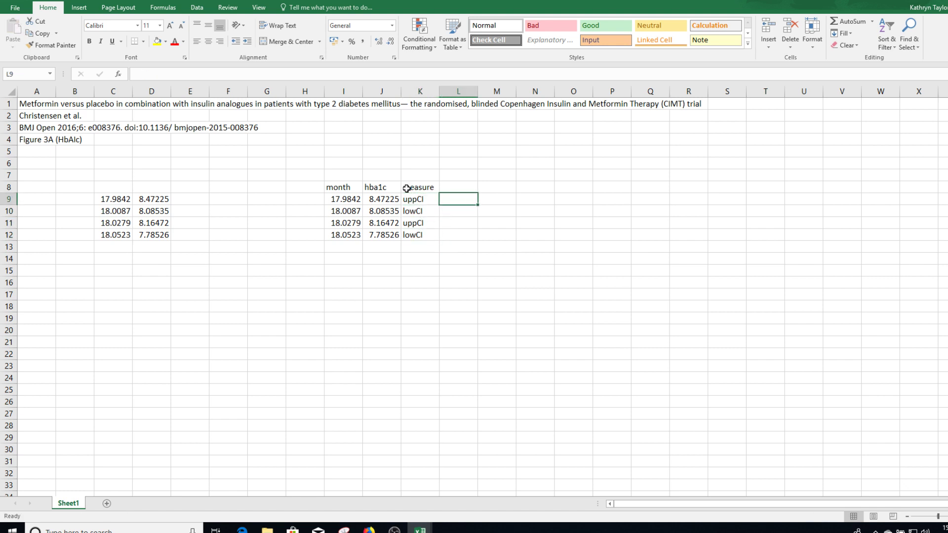
pyautogui.write('C')
pyautogui.press('Down')
pyautogui.press('Down')
pyautogui.write('I')
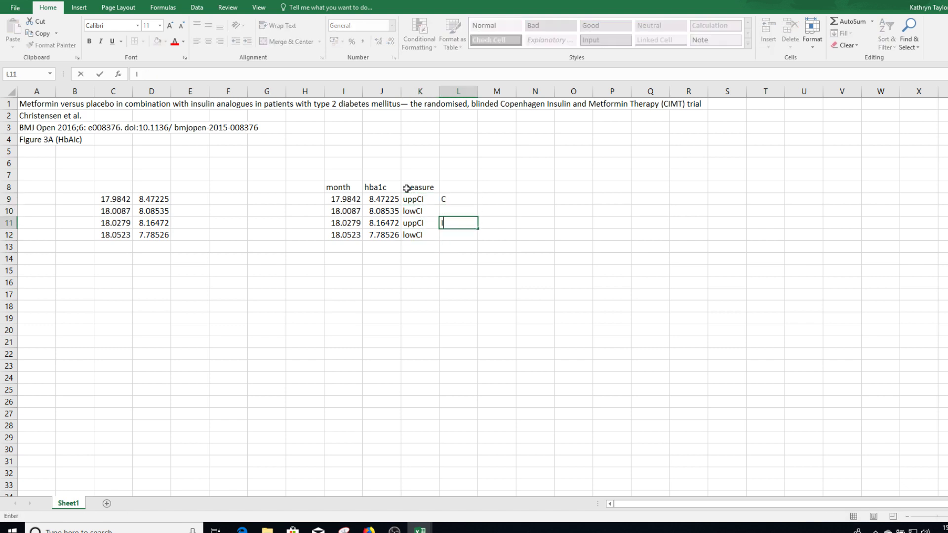
pyautogui.press('Up')
pyautogui.press('Up')
pyautogui.press('Up')
pyautogui.write('group')
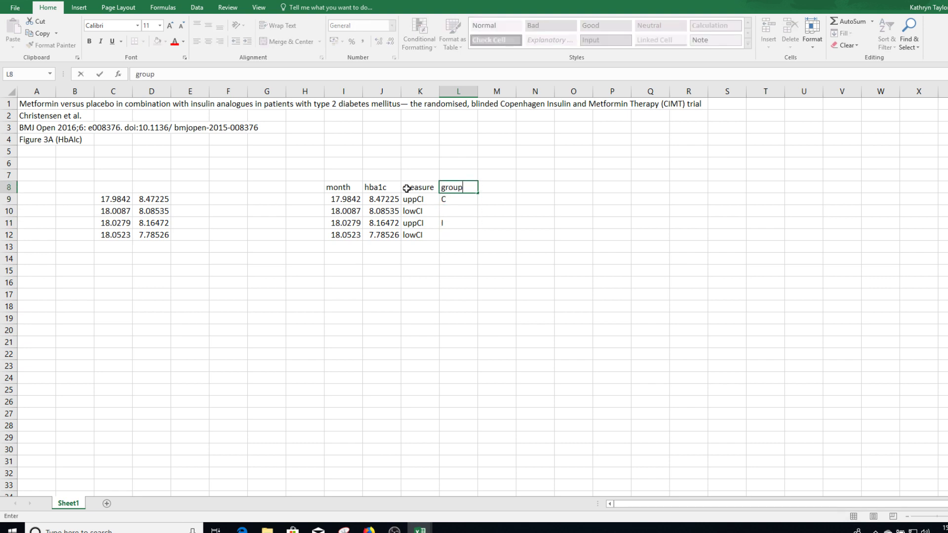
pyautogui.press('Return')
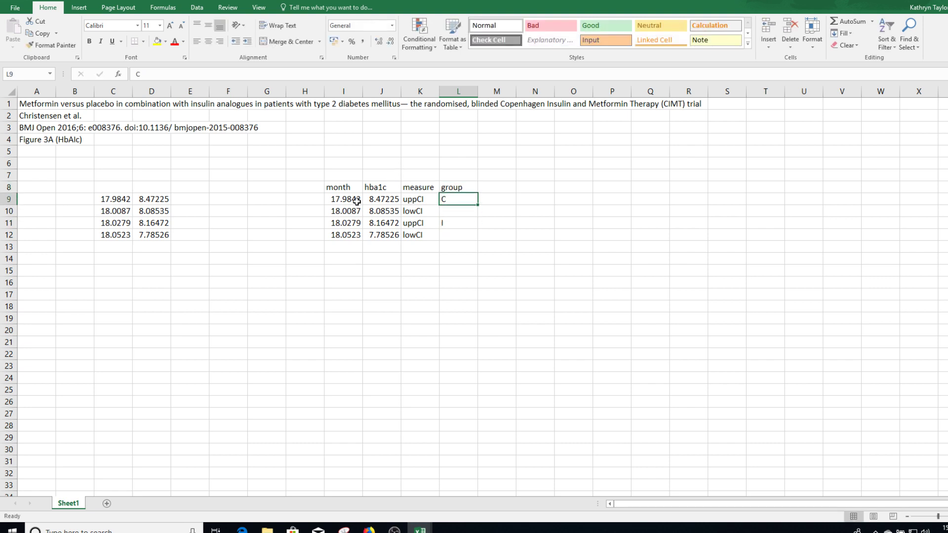
# Shift the data rows in columns I to L down to leave an empty row between each group's uppCI and lowCI values
pyautogui.moveTo(334, 214); pyautogui.dragTo(415, 259)
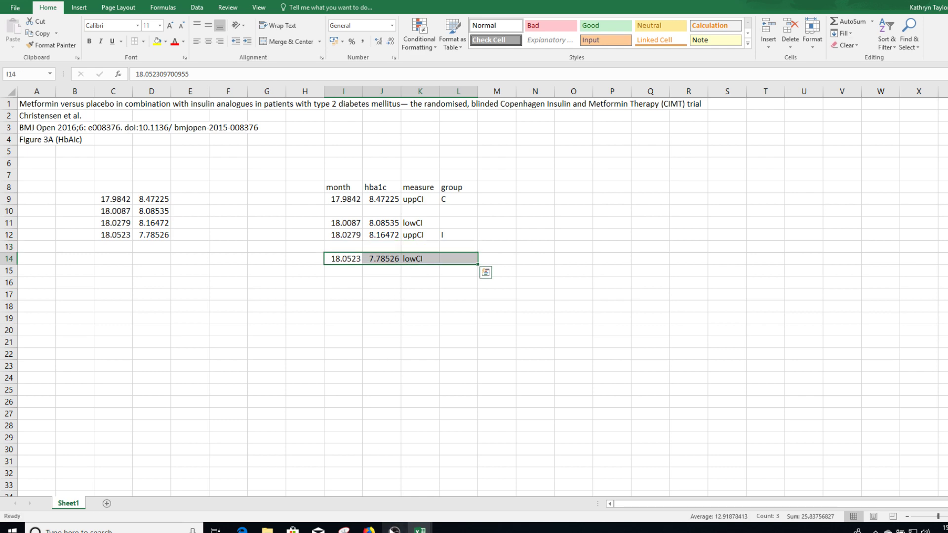
# Switch to WebPlotDigitizer and move the Acquired Data window aside to check the plotted confidence limits, returning to Excel
pyautogui.click(242, 529)
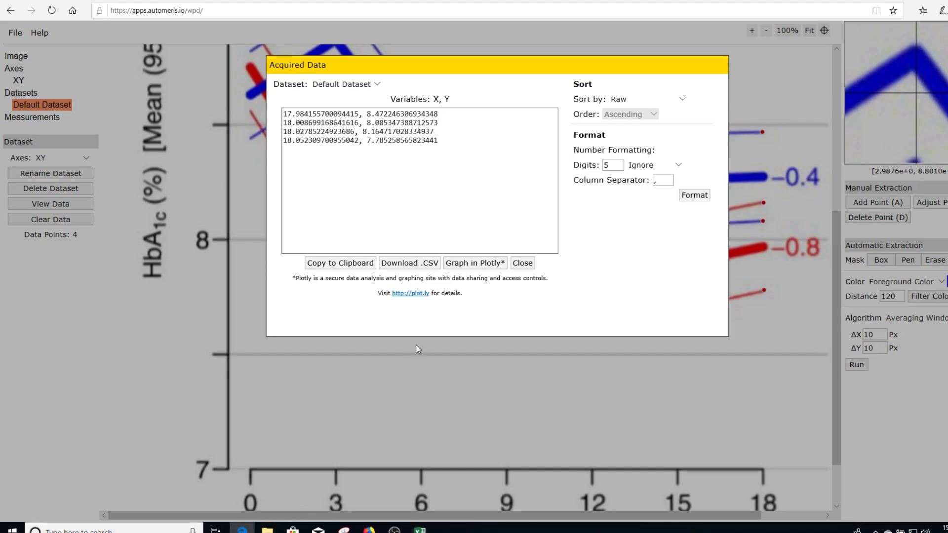
pyautogui.moveTo(494, 61); pyautogui.dragTo(465, 127)
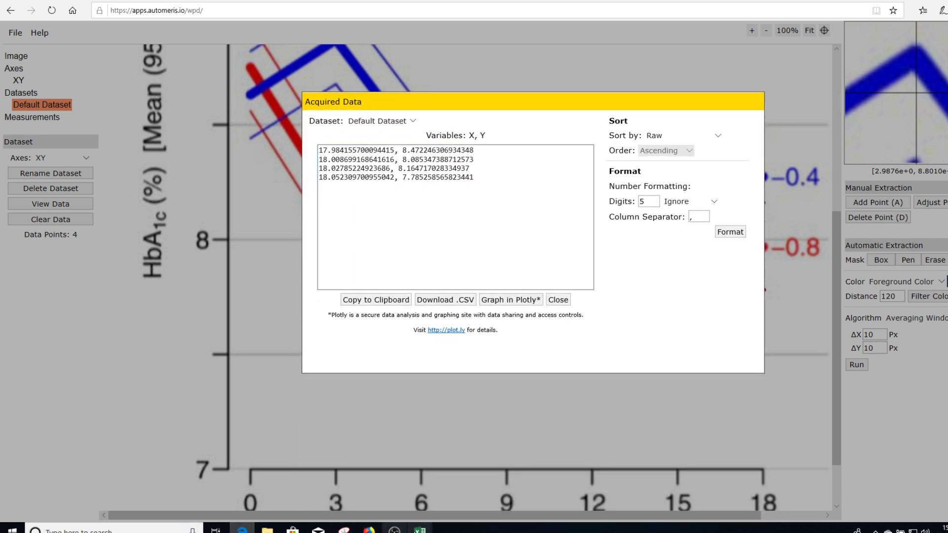
pyautogui.moveTo(420, 530)
pyautogui.click(369, 484)
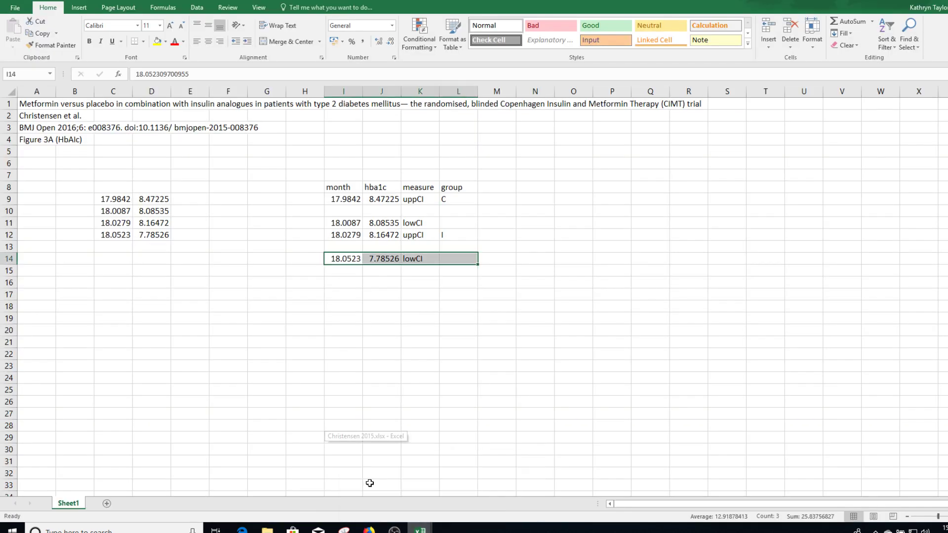
# Label the empty row in each group "mean" in the measure column, in K10 and K13
pyautogui.click(410, 214)
pyautogui.write('mean')
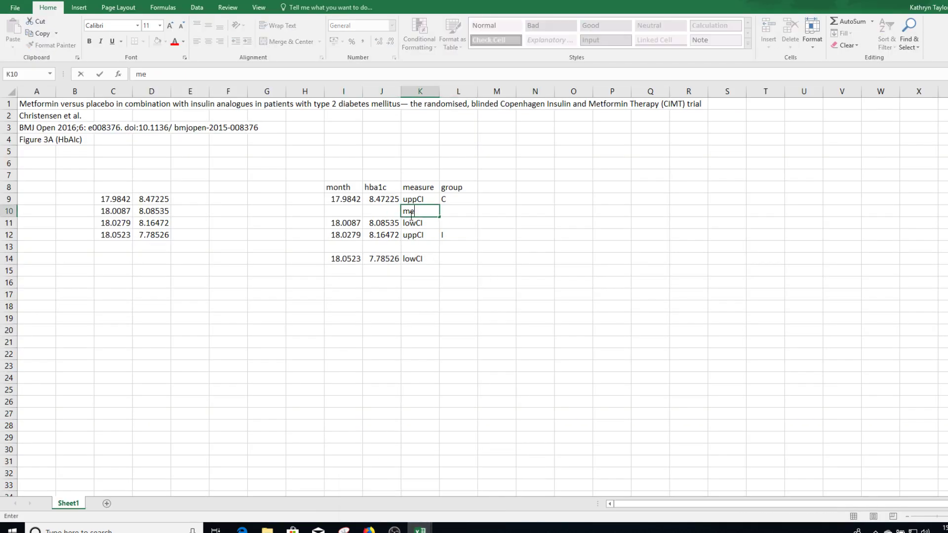
pyautogui.press('Return')
pyautogui.press('Return')
pyautogui.press('Return')
pyautogui.write('mean')
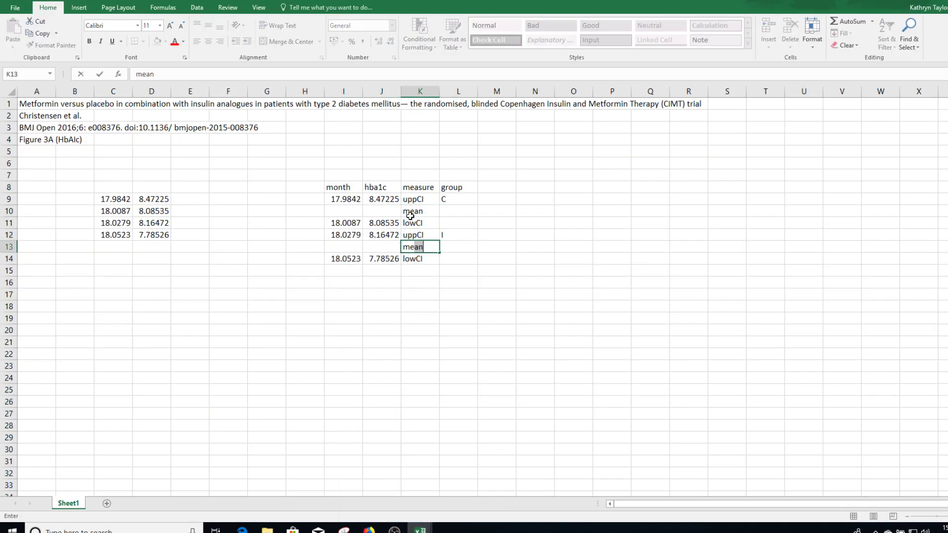
# Calculate the first group's mean HbA1c in J10 with the formula =0.5*(J9+J11)
pyautogui.click(411, 216)
pyautogui.press('Left')
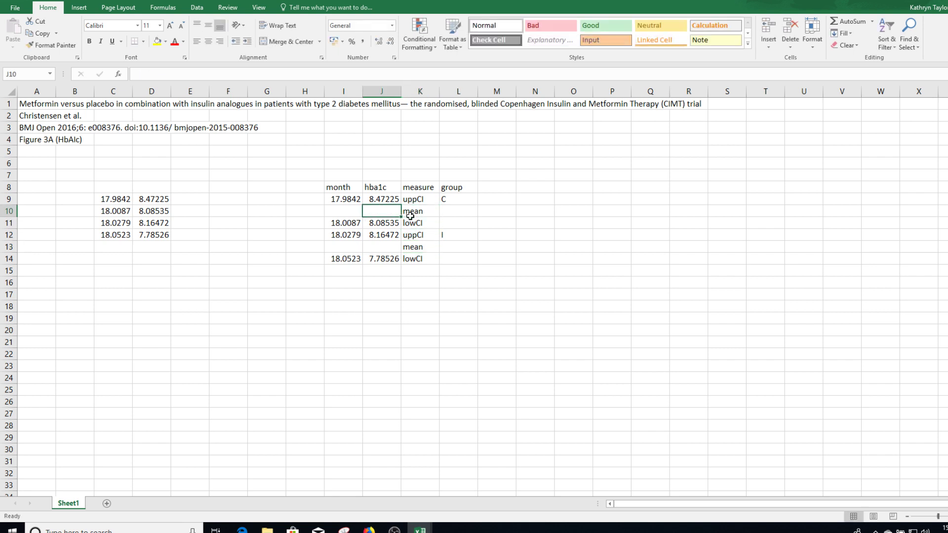
pyautogui.write('=0.5*')
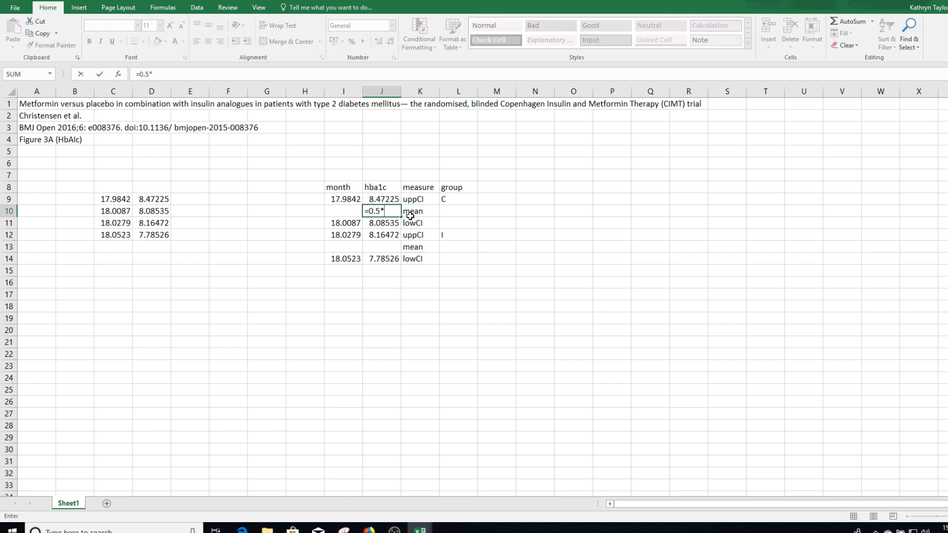
pyautogui.write('(')
pyautogui.press('Up')
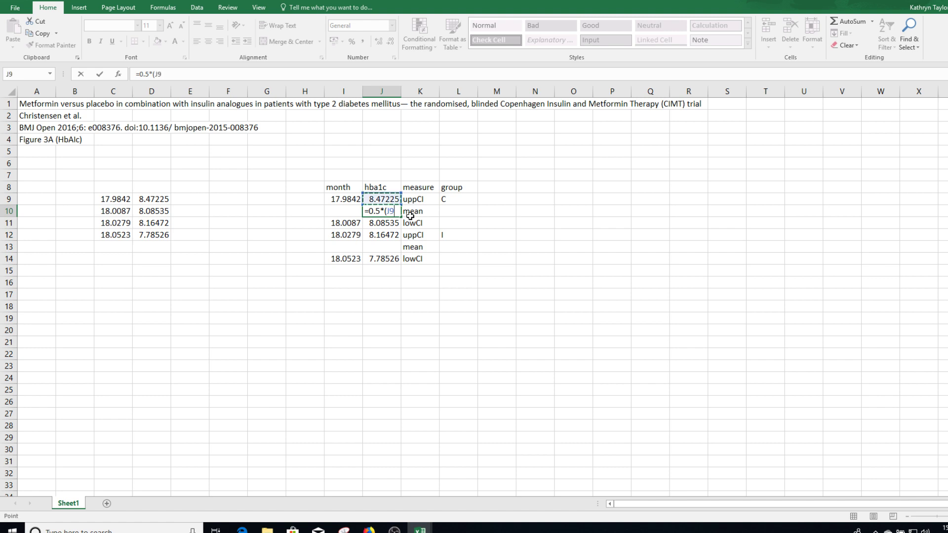
pyautogui.write('+')
pyautogui.press('Down')
pyautogui.write(')')
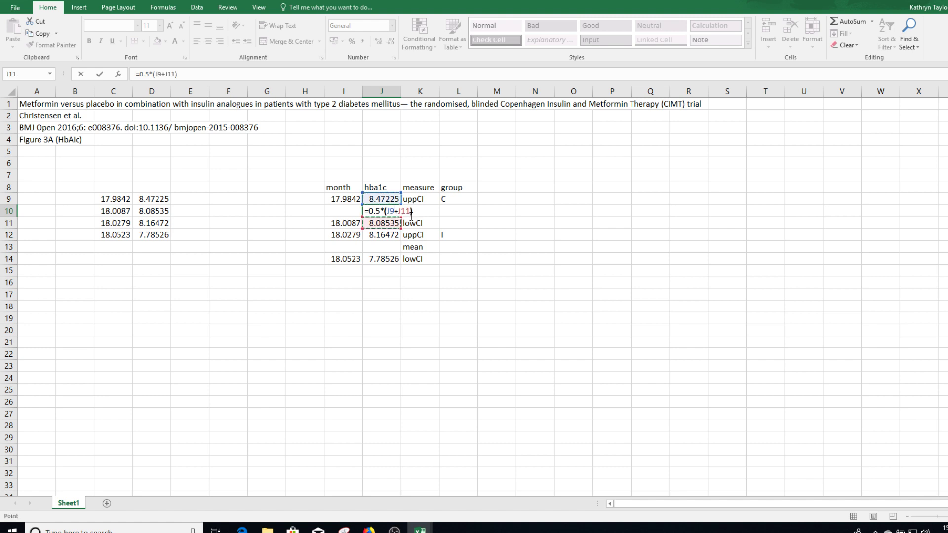
pyautogui.press('Return')
# Copy the mean formula from J10 into J13 for the second group
pyautogui.press('Up')
pyautogui.hotkey('ctrl', 'c')
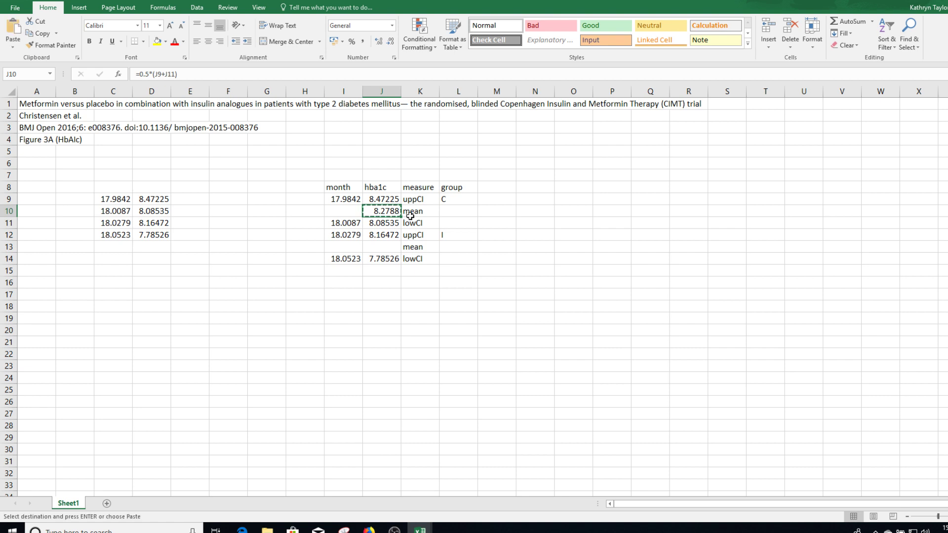
pyautogui.press('Down')
pyautogui.press('Down')
pyautogui.press('Down')
pyautogui.press('Return')
pyautogui.press('Up')
pyautogui.press('Up')
pyautogui.press('Up')
pyautogui.press('Up')
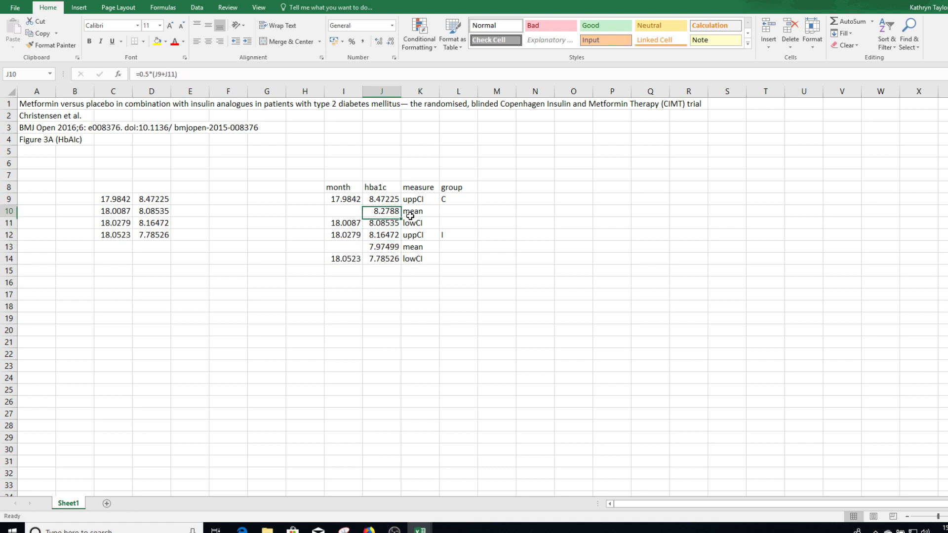
# Set the month in I9 to 18 and copy it down through I10:I14
pyautogui.press('Left')
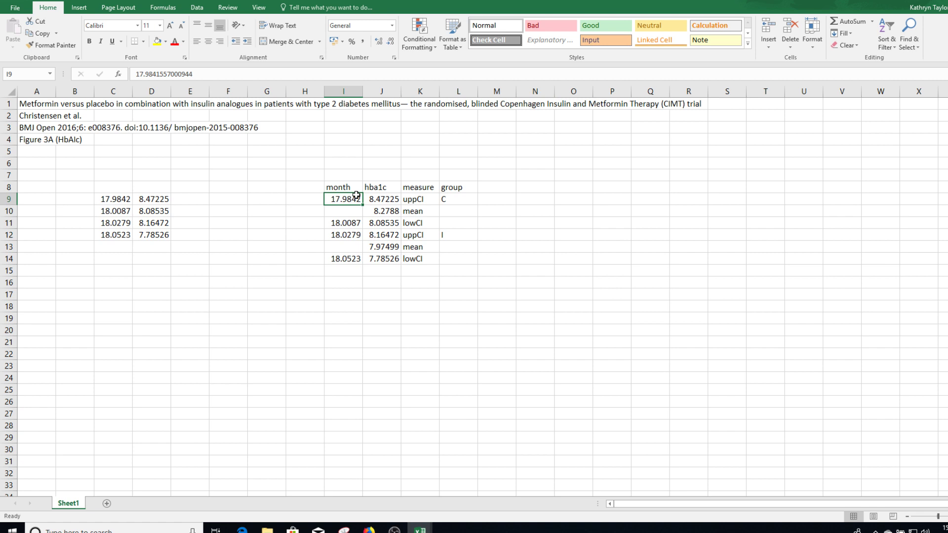
pyautogui.write('18')
pyautogui.press('Return')
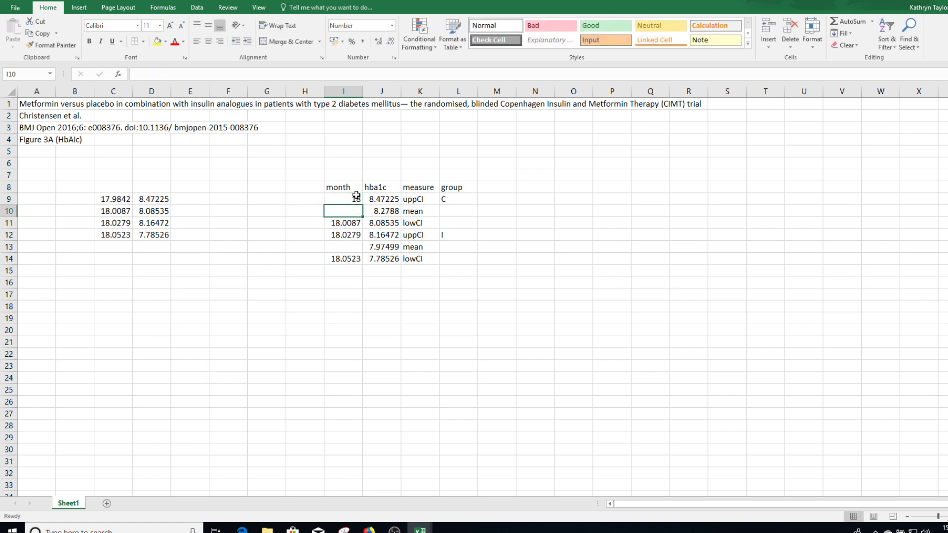
pyautogui.click(356, 195)
pyautogui.hotkey('ctrl', 'c')
pyautogui.press('Down')
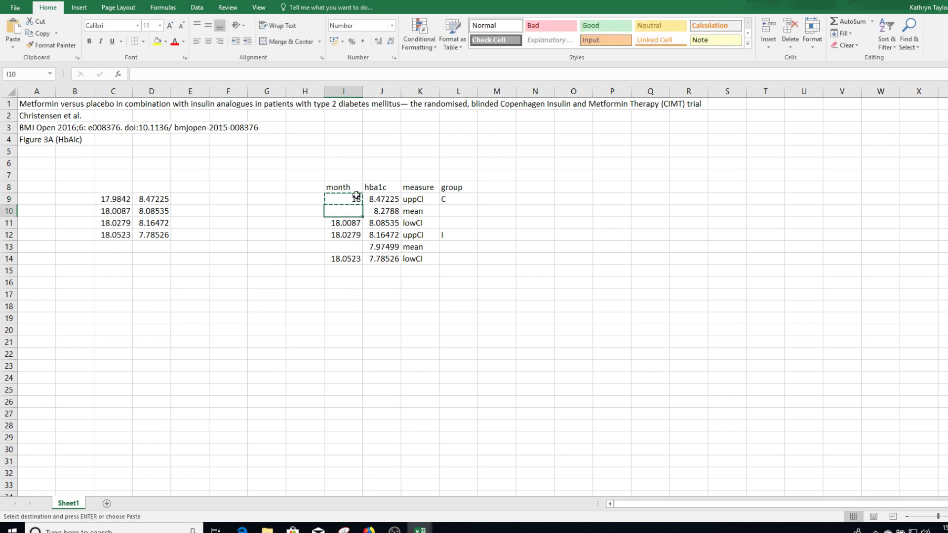
pyautogui.hotkey('shift', 'Down')
pyautogui.hotkey('shift', 'Up')
pyautogui.hotkey('shift', 'Down')
pyautogui.hotkey('shift', 'Down')
pyautogui.hotkey('shift', 'Down')
pyautogui.hotkey('shift', 'Down')
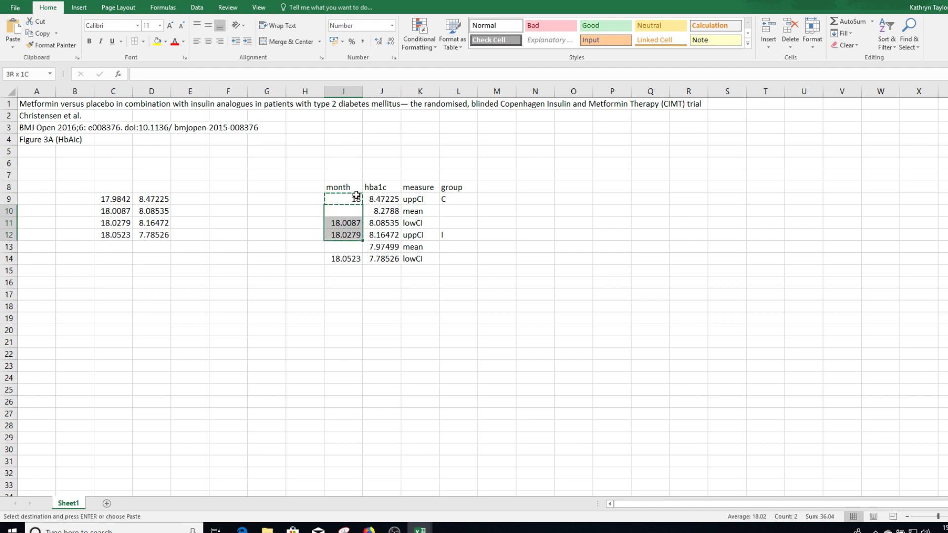
pyautogui.press('Return')
# Copy the group label C from L9 into L10:L11
pyautogui.press('Up')
pyautogui.press('Right')
pyautogui.press('Right')
pyautogui.press('Right')
pyautogui.press('Right')
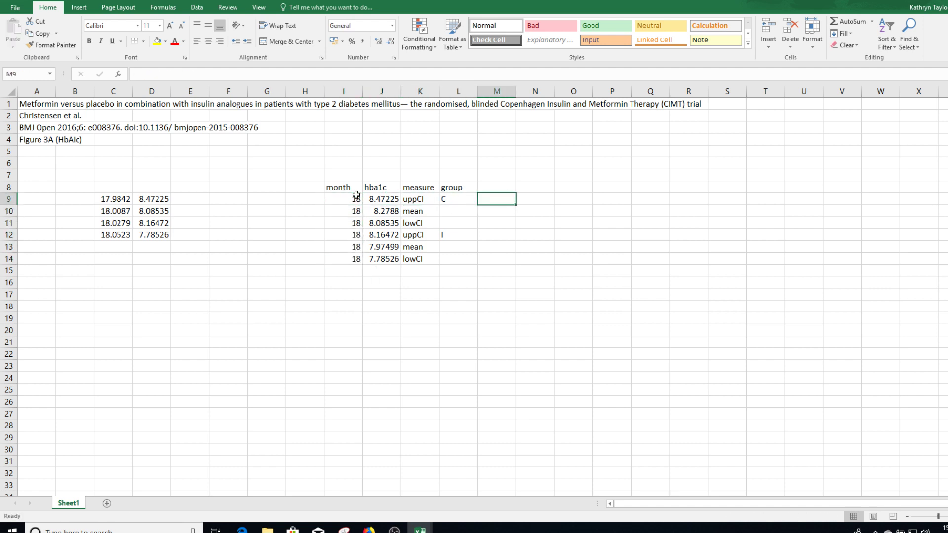
pyautogui.press('Left')
pyautogui.hotkey('ctrl', 'c')
pyautogui.press('Down')
pyautogui.hotkey('shift', 'Down')
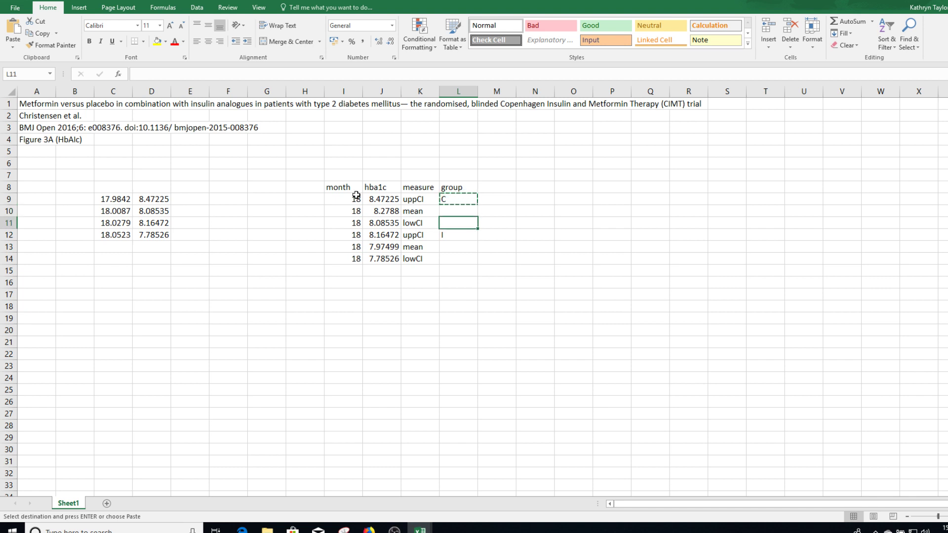
pyautogui.hotkey('shift', 'Up')
pyautogui.hotkey('shift', 'Down')
pyautogui.press('Return')
# Copy the group label I from L12 into L13:L14
pyautogui.press('Down')
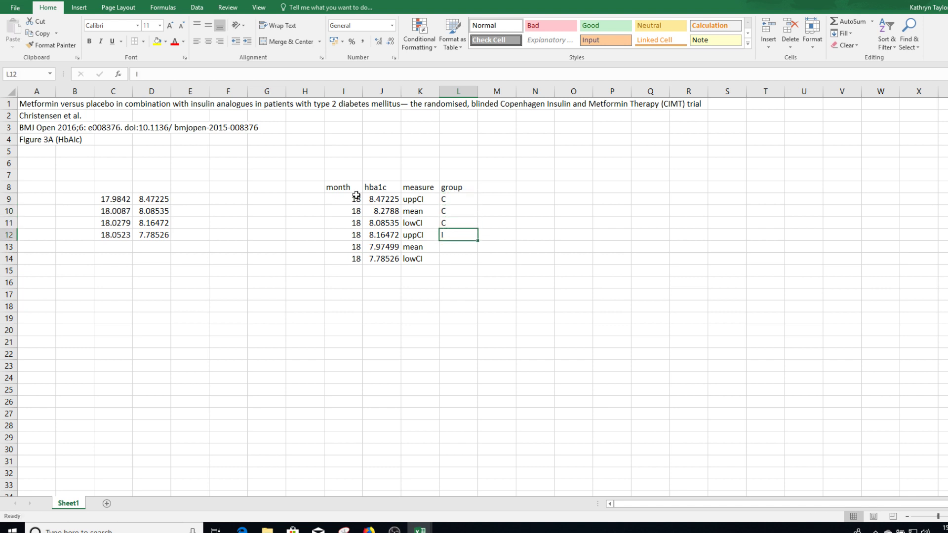
pyautogui.hotkey('ctrl', 'c')
pyautogui.hotkey('shift', 'Down')
pyautogui.press('Down')
pyautogui.hotkey('shift', 'Up')
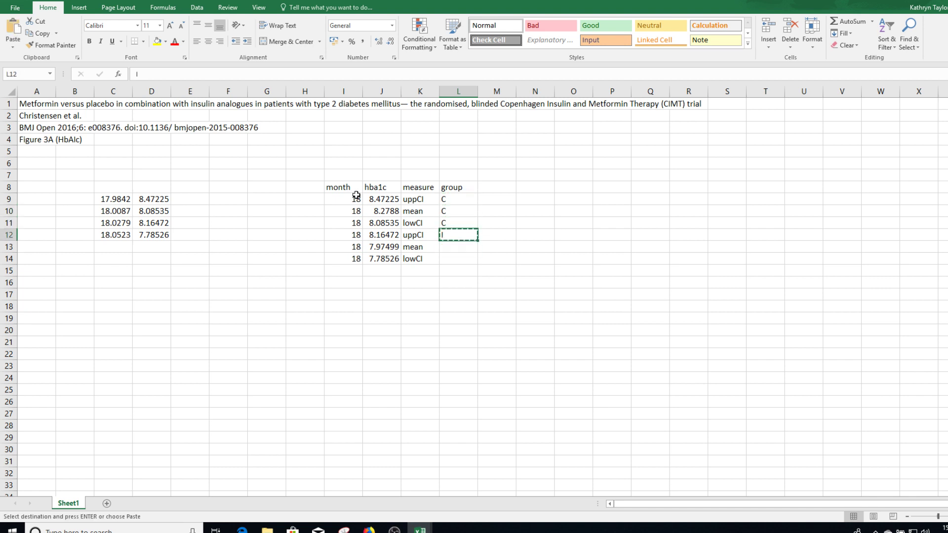
pyautogui.hotkey('shift', 'Down')
pyautogui.hotkey('shift', 'Down')
pyautogui.press('Return')
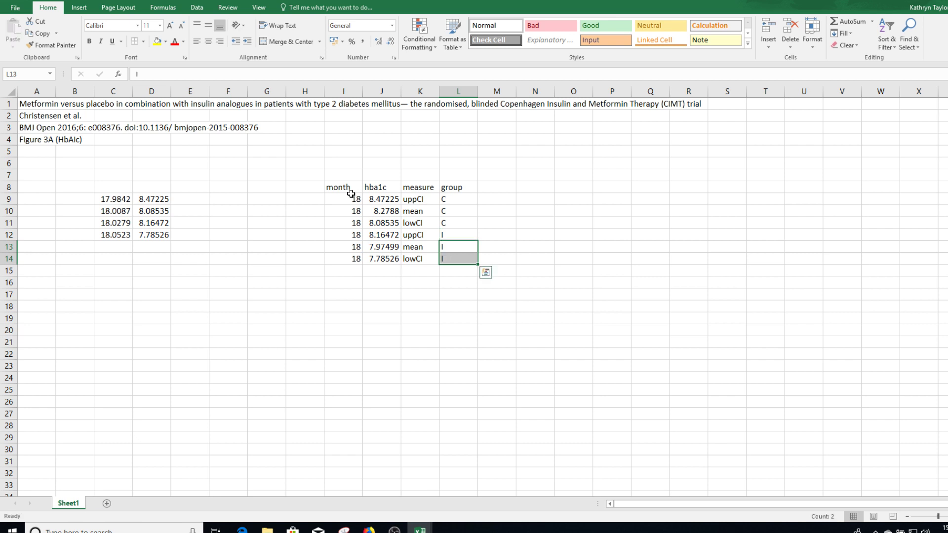
# Add the column headings "year" in H8 and "author" in G8
pyautogui.click(303, 188)
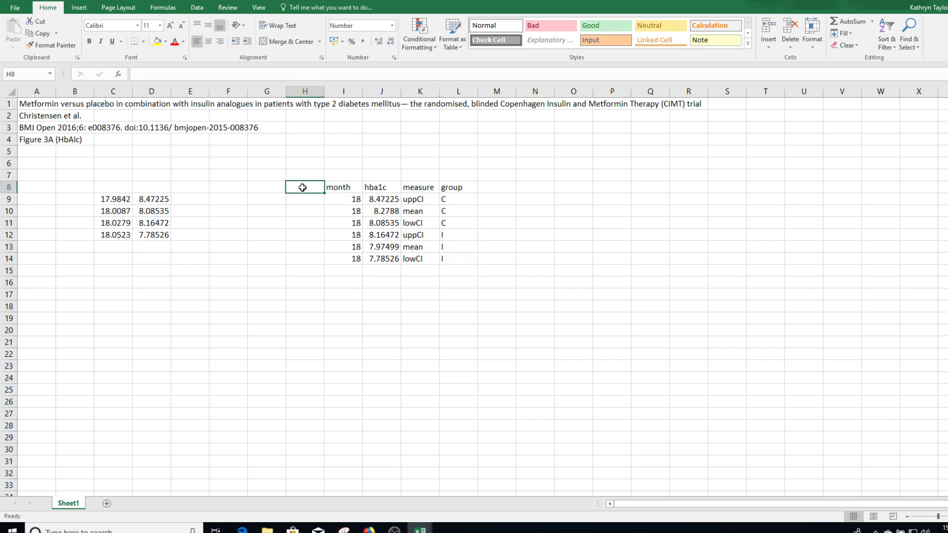
pyautogui.write('yea')
pyautogui.press('Left')
pyautogui.press('Left')
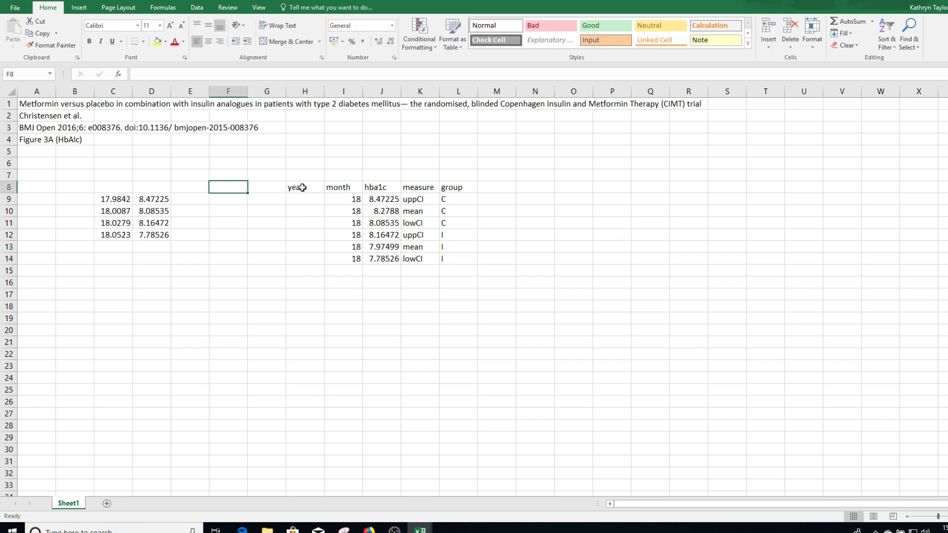
pyautogui.press('Right')
pyautogui.write('author')
pyautogui.press('Return')
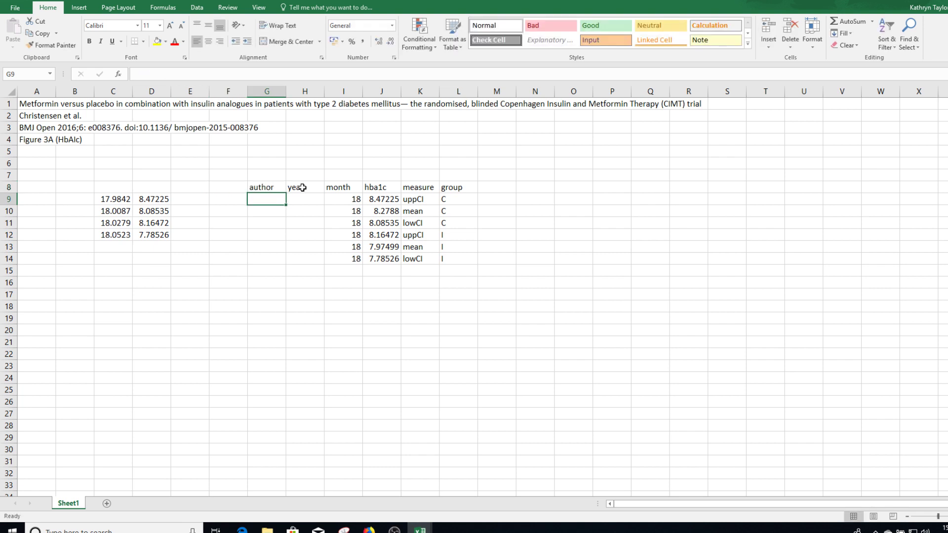
# Enter the first author's surname in G9 and the year 2015 in H9
pyautogui.write('Christensen')
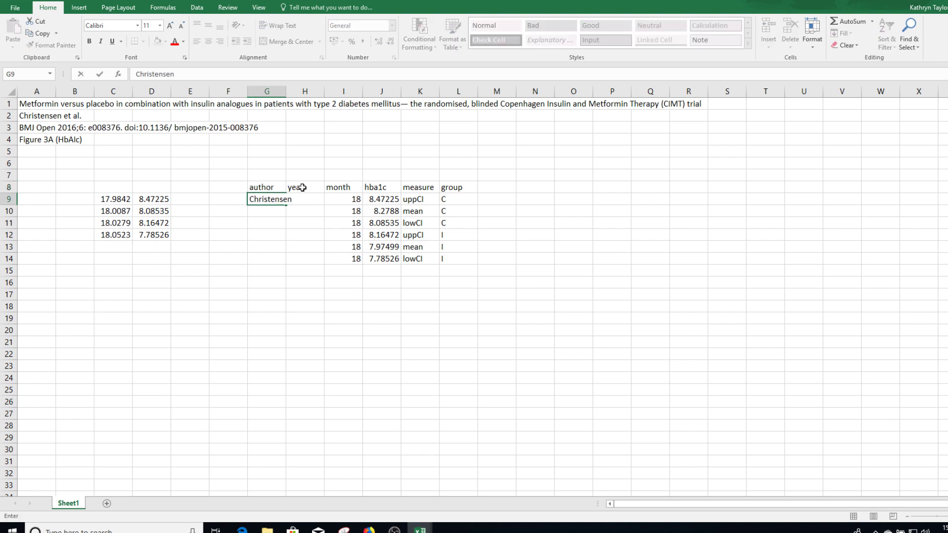
pyautogui.press('Tab')
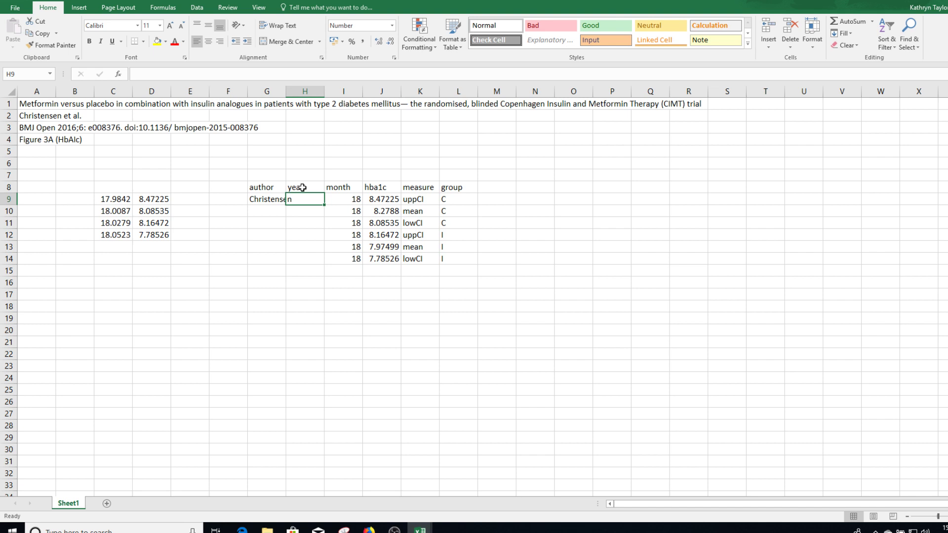
pyautogui.write('2015')
pyautogui.hotkey('ctrl', 'Return')
# Copy the author and year entries from G9:H9 down to rows 10 to 14
pyautogui.hotkey('shift', 'Left')
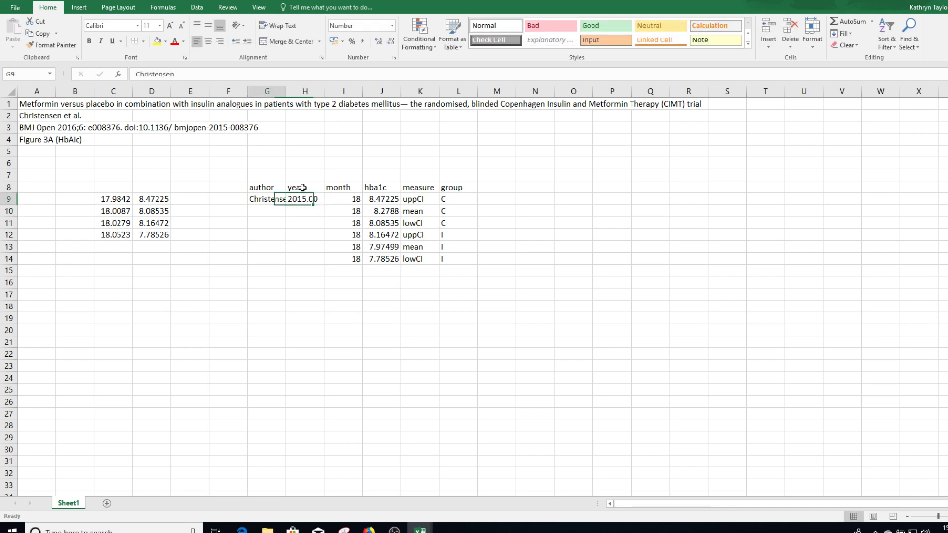
pyautogui.hotkey('shift', 'Tab')
pyautogui.hotkey('ctrl', 'c')
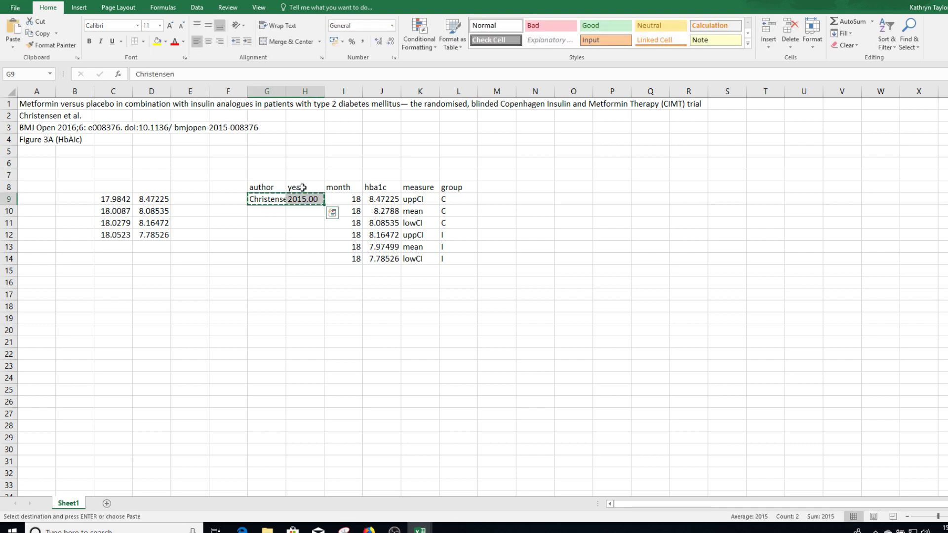
pyautogui.press('Down')
pyautogui.hotkey('shift', 'Down')
pyautogui.hotkey('shift', 'Down')
pyautogui.hotkey('shift', 'Down')
pyautogui.hotkey('shift', 'Down')
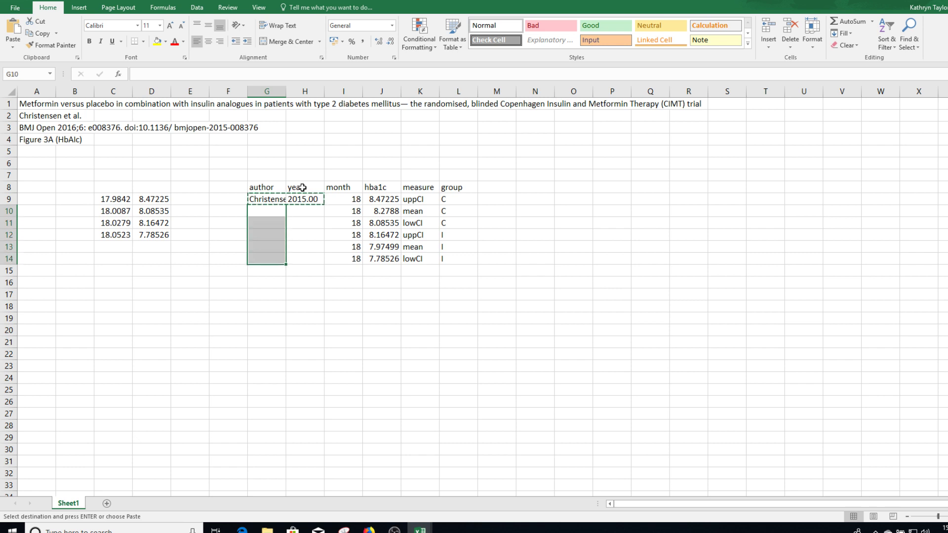
pyautogui.press('Return')
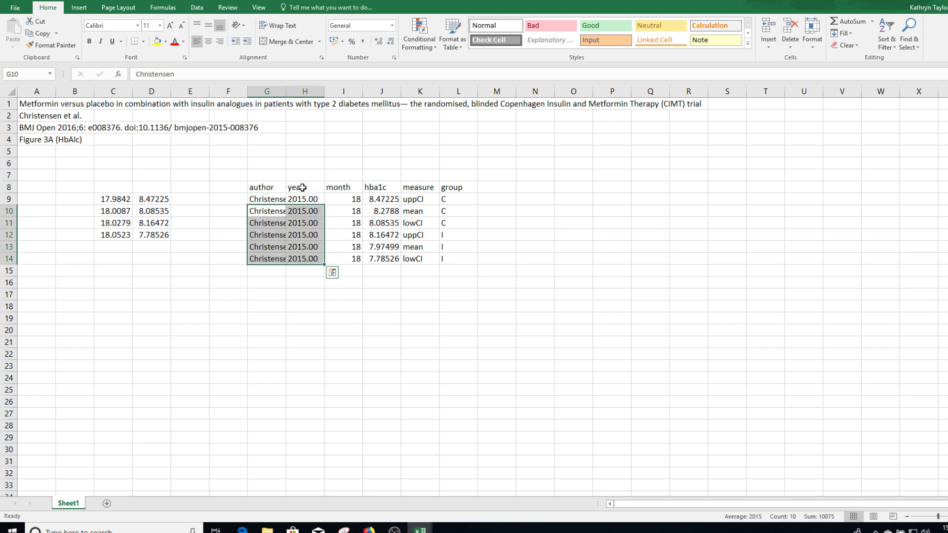
# Format the year column H as a number with 0 decimal places
pyautogui.rightClick(309, 92)
pyautogui.click(336, 205)
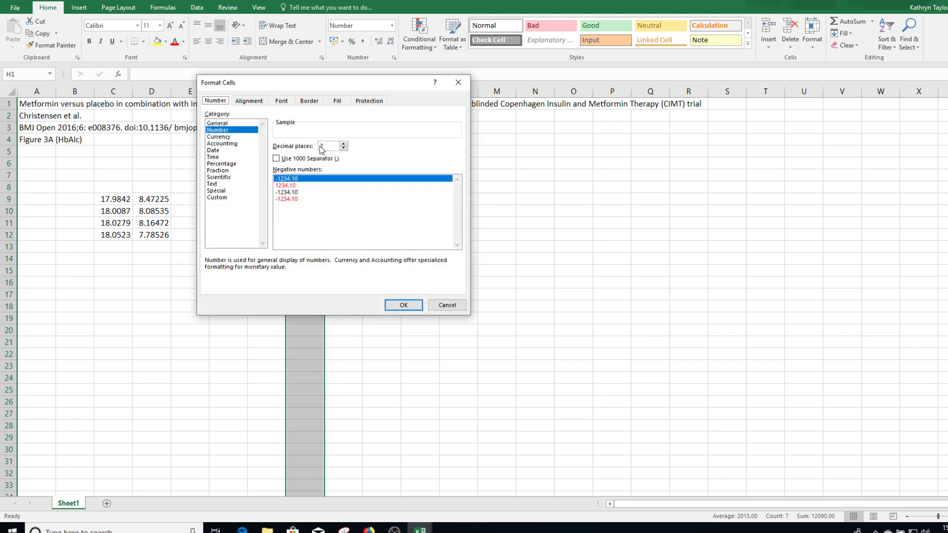
pyautogui.click(343, 148)
pyautogui.click(343, 148)
pyautogui.click(402, 304)
# Format the hba1c column J as a number with 2 decimal places
pyautogui.rightClick(381, 91)
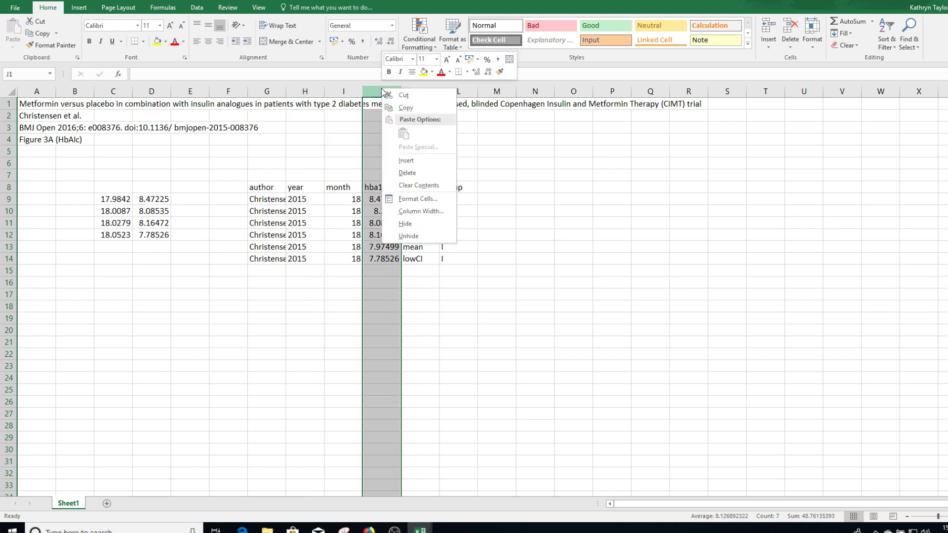
pyautogui.click(409, 199)
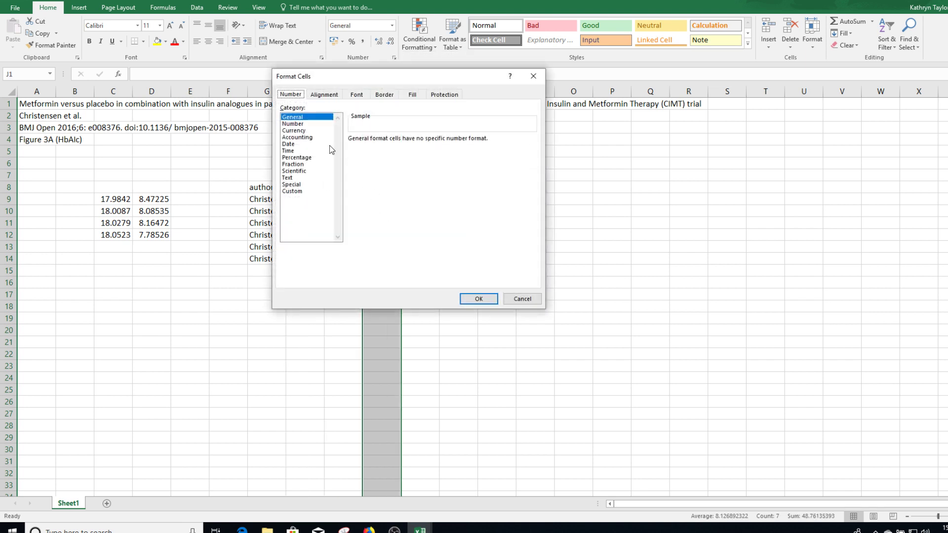
pyautogui.click(297, 124)
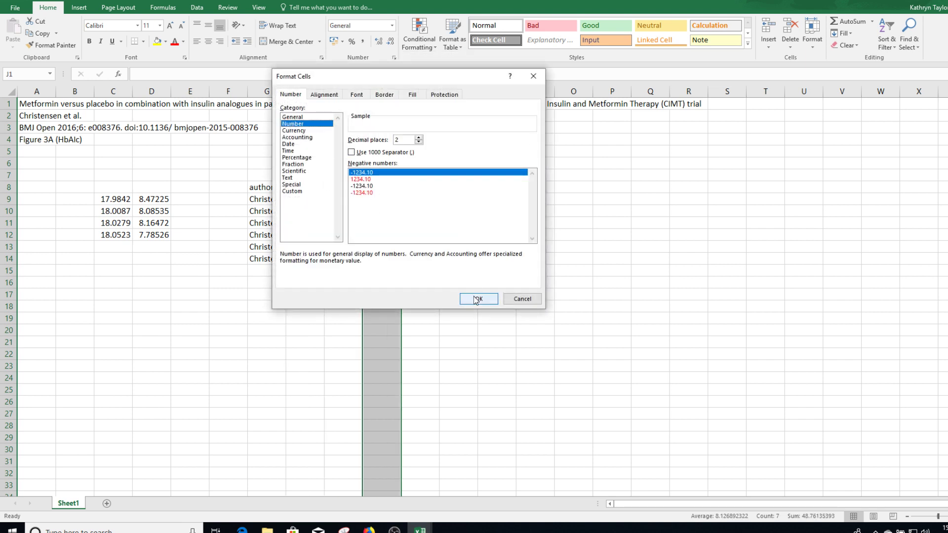
pyautogui.click(478, 298)
# Select the whole data table including its headings, G8:L14
pyautogui.click(332, 223)
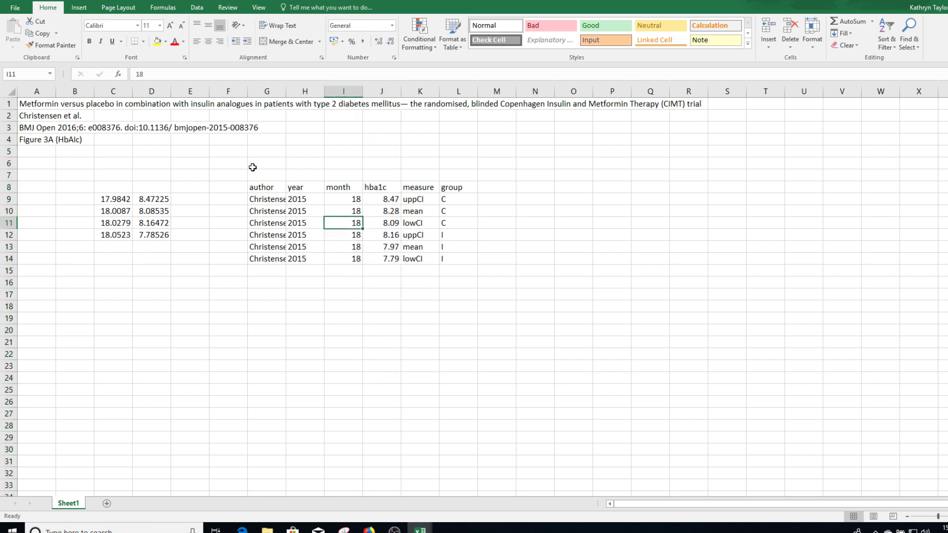
pyautogui.moveTo(262, 187); pyautogui.dragTo(487, 271)
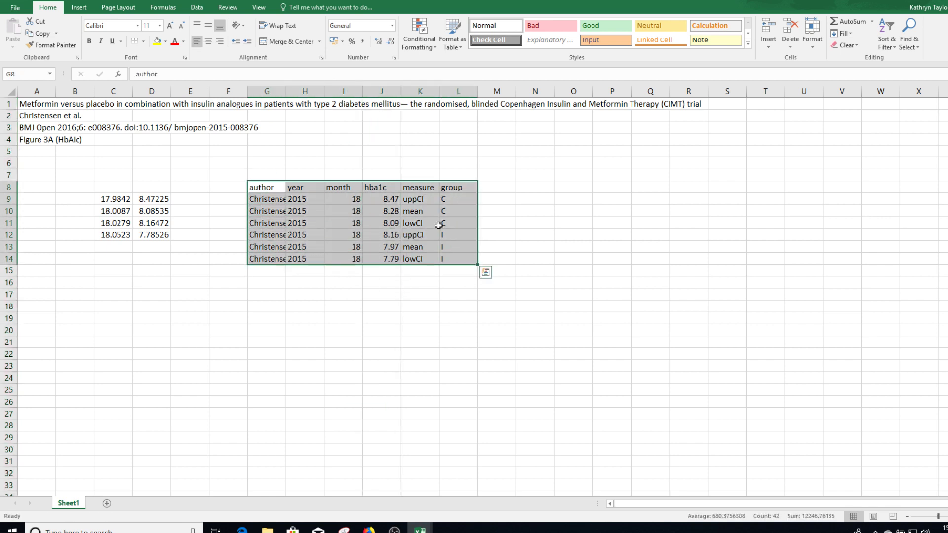
# Left-align all headings and entries of the data table G8:L14 and save the workbook
pyautogui.click(198, 44)
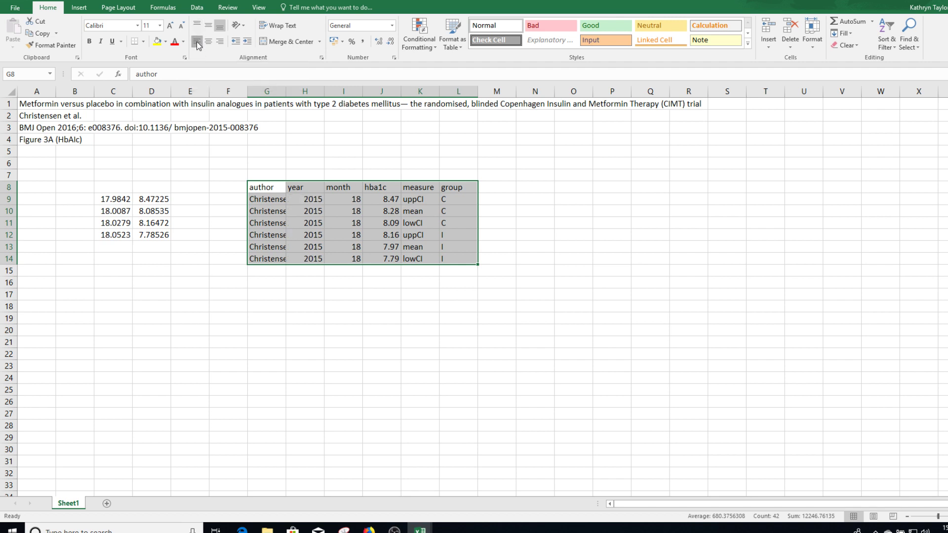
pyautogui.click(198, 43)
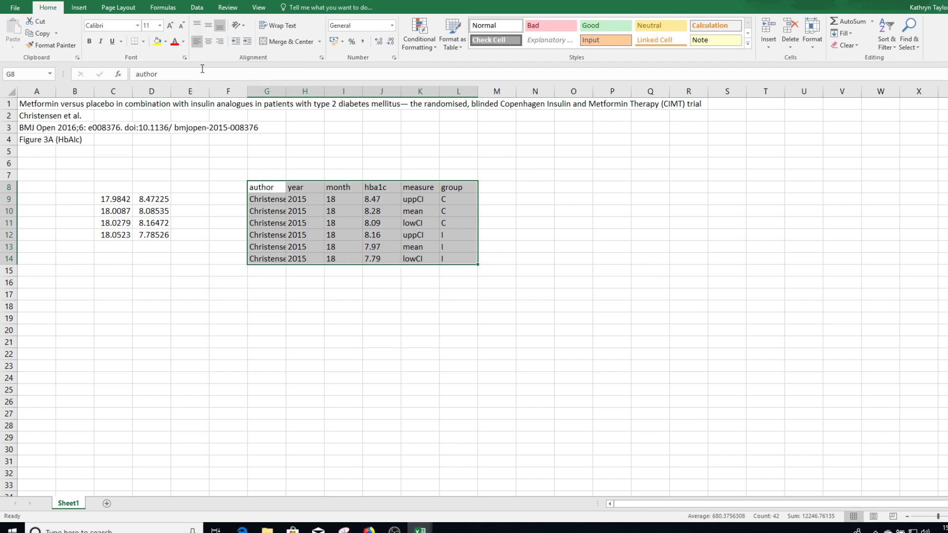
pyautogui.click(338, 292)
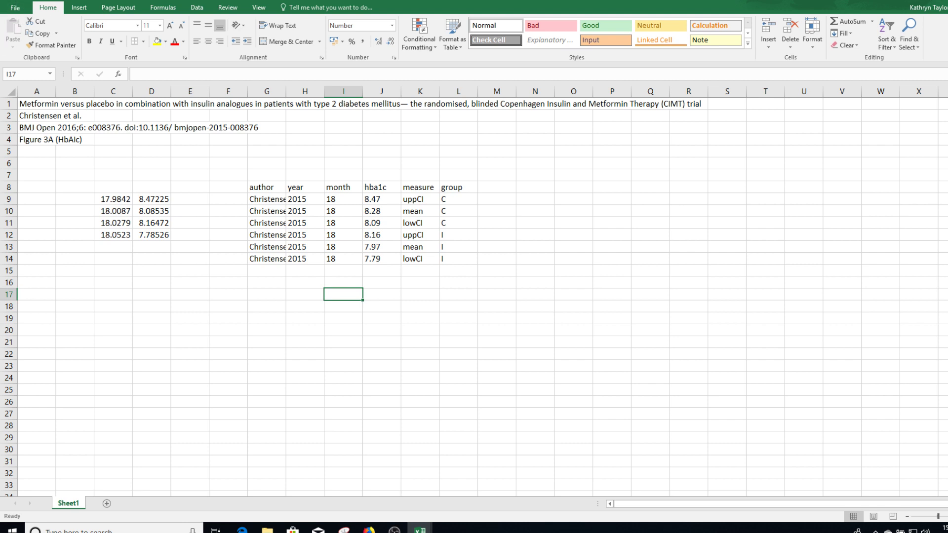
pyautogui.hotkey('ctrl', 's')
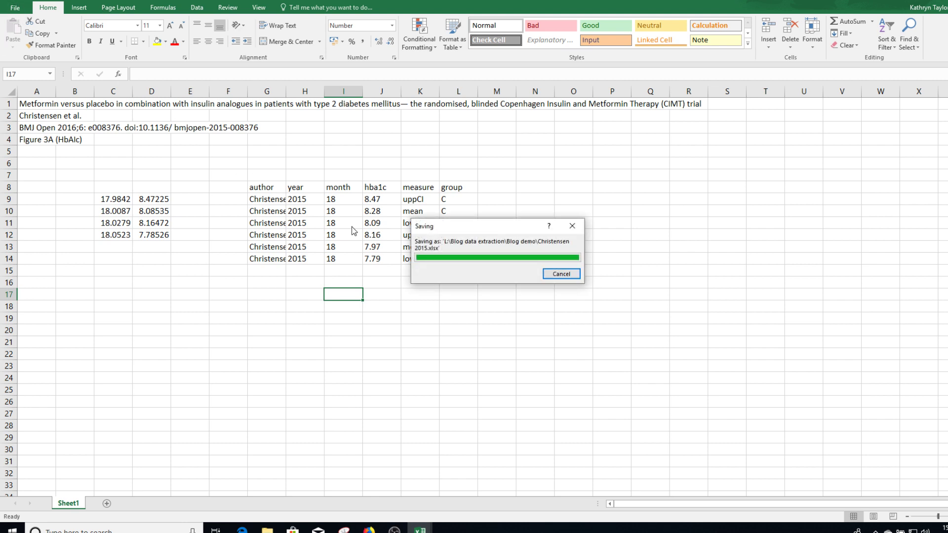
pyautogui.click(340, 223)
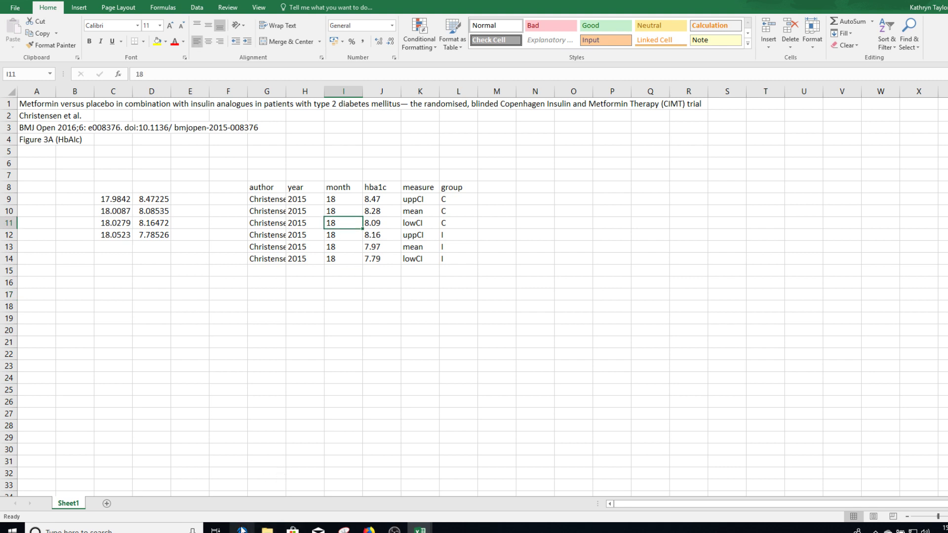
# Switch to the trial PDF in Edge and go back from Figure 3 to Table 2 with the 18-month HbA1c results
pyautogui.click(242, 529)
pyautogui.hotkey('ctrl', 'Tab')
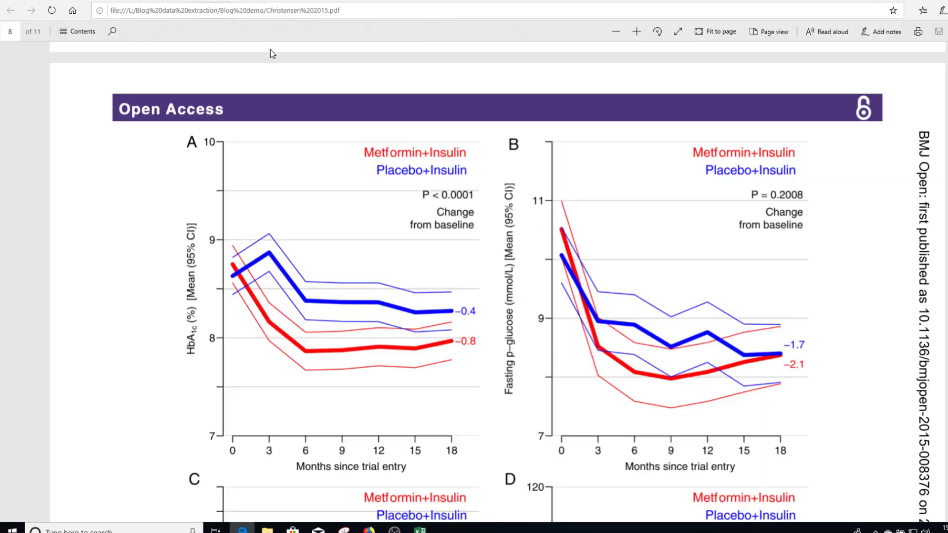
pyautogui.scroll(-2, 420, 292)
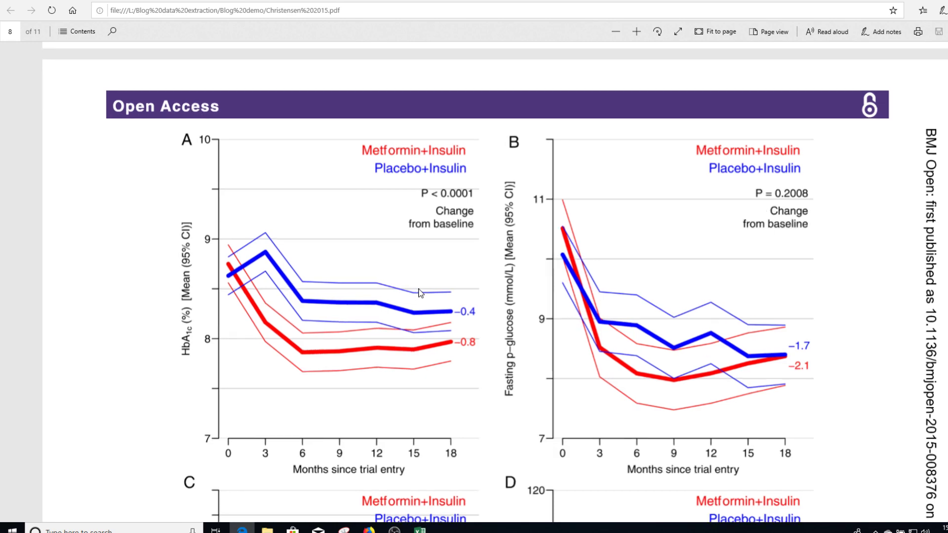
pyautogui.scroll(8, 420, 292)
pyautogui.scroll(8, 420, 254)
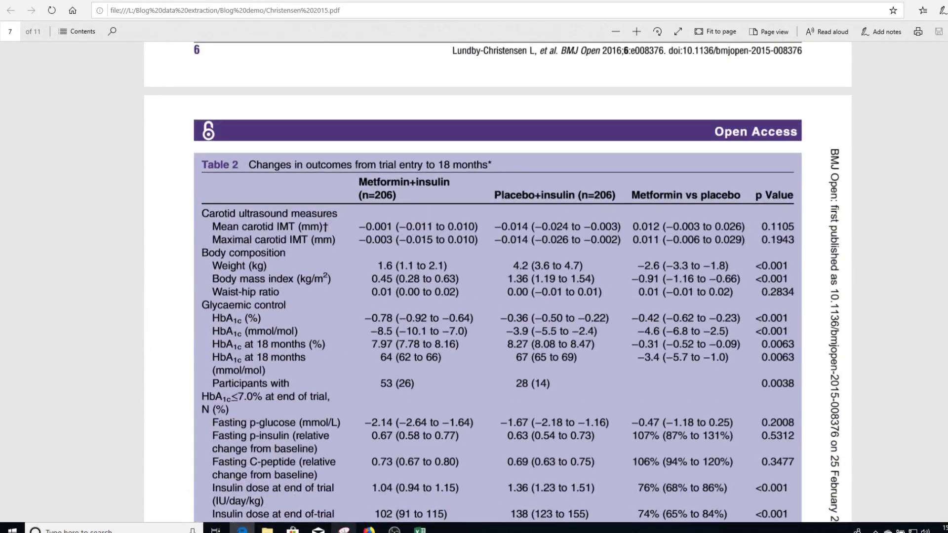
# Capture Table 2 with Snipping Tool, from the treatment group headings down to the HbA1c at 18 months (%) row
pyautogui.press('super+5')
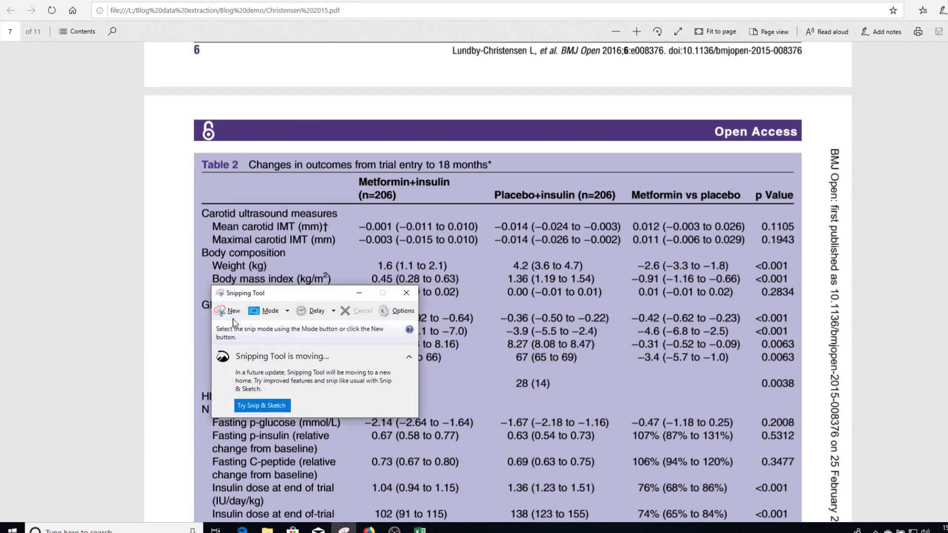
pyautogui.click(232, 311)
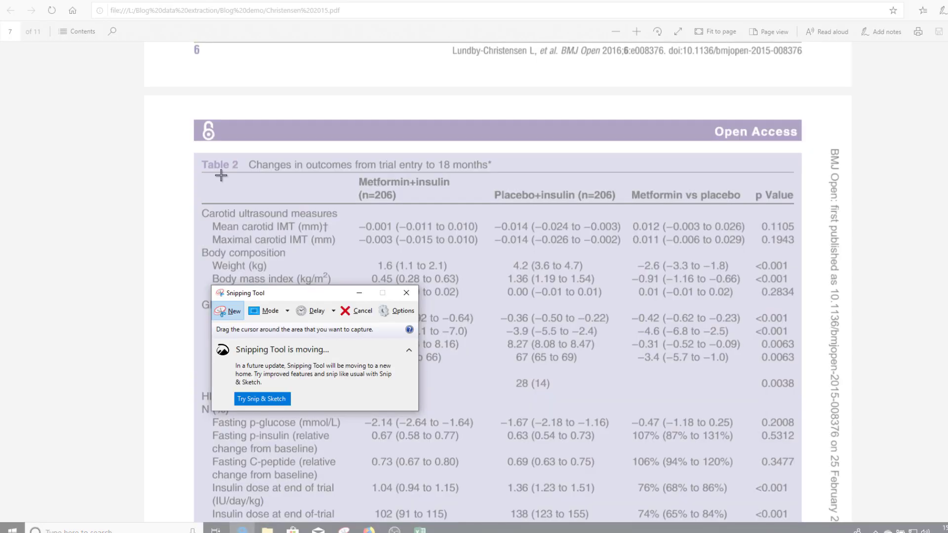
pyautogui.moveTo(221, 176); pyautogui.dragTo(634, 354)
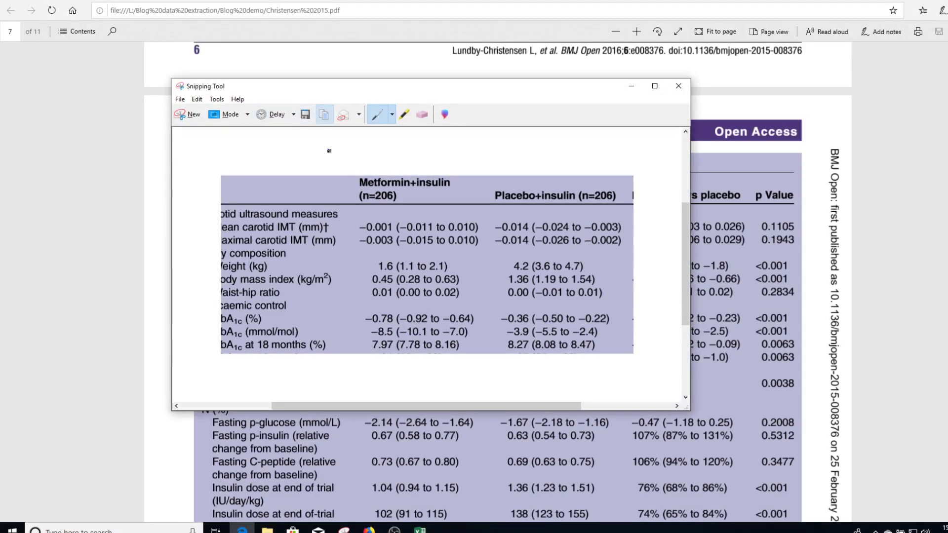
# Paste the captured Table 2 excerpt into Excel at G17 to compare it with the extracted values, and delete the picture
pyautogui.click(420, 529)
pyautogui.click(375, 484)
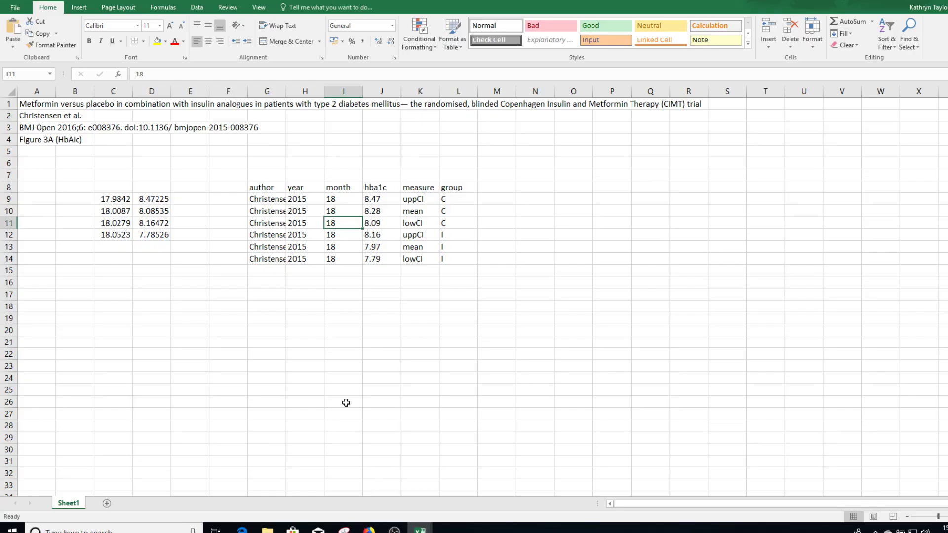
pyautogui.click(271, 293)
pyautogui.rightClick(272, 294)
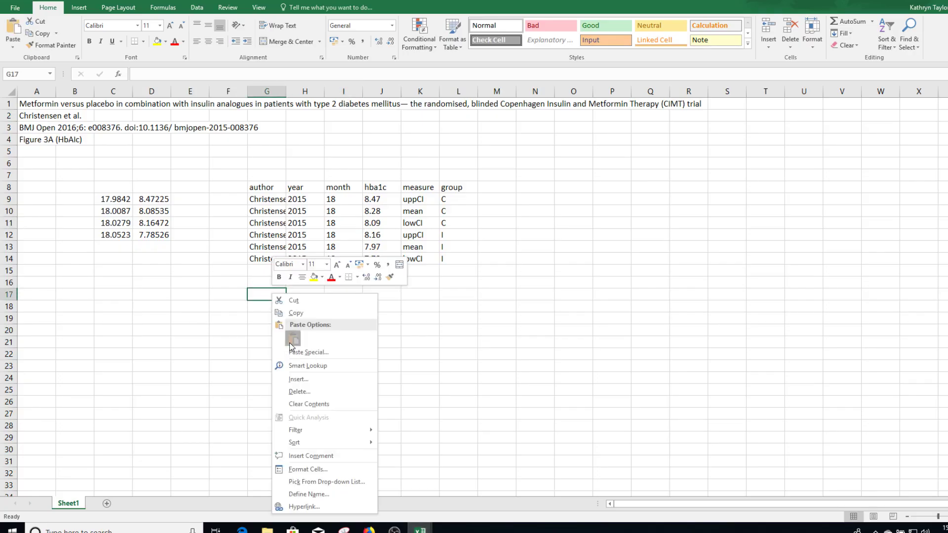
pyautogui.click(298, 342)
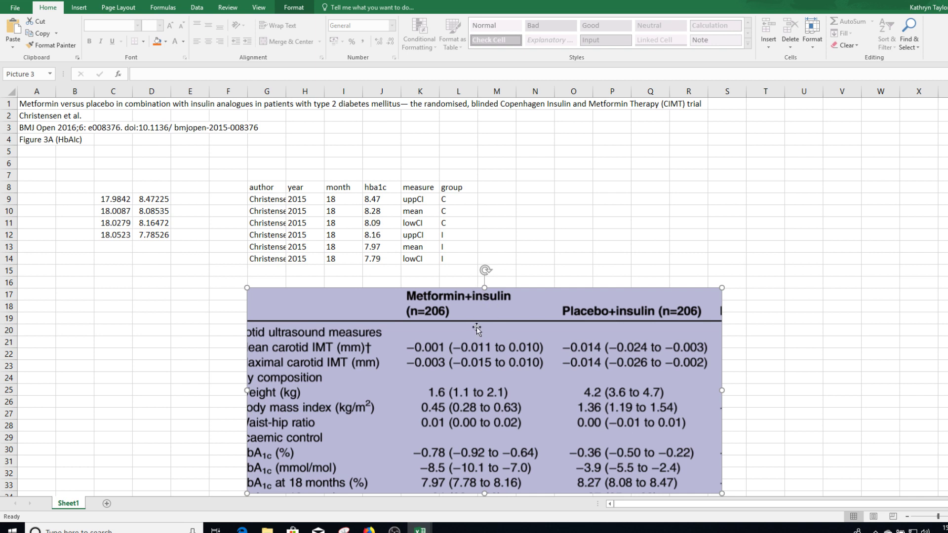
pyautogui.press('Delete')
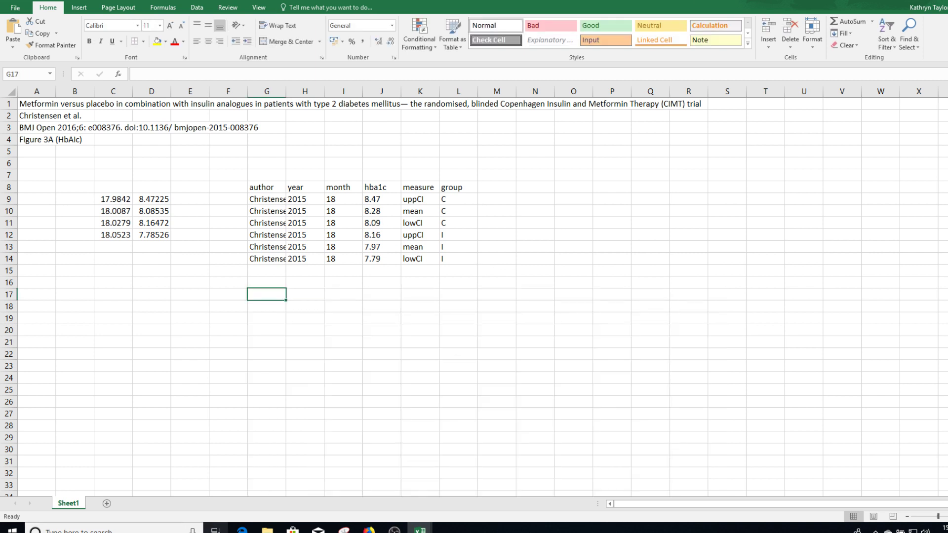
# Switch to WebPlotDigitizer in Edge, where the acquired data points are listed
pyautogui.moveTo(242, 529)
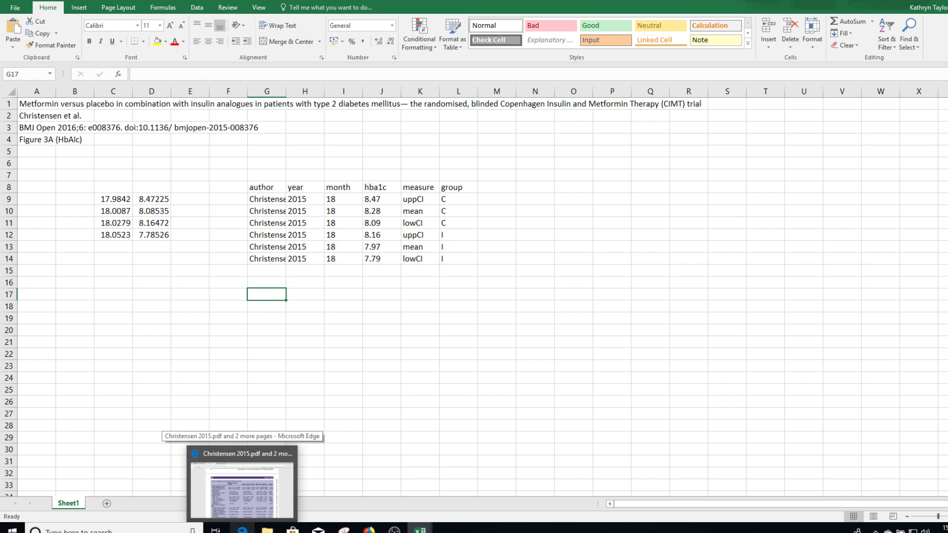
pyautogui.click(242, 486)
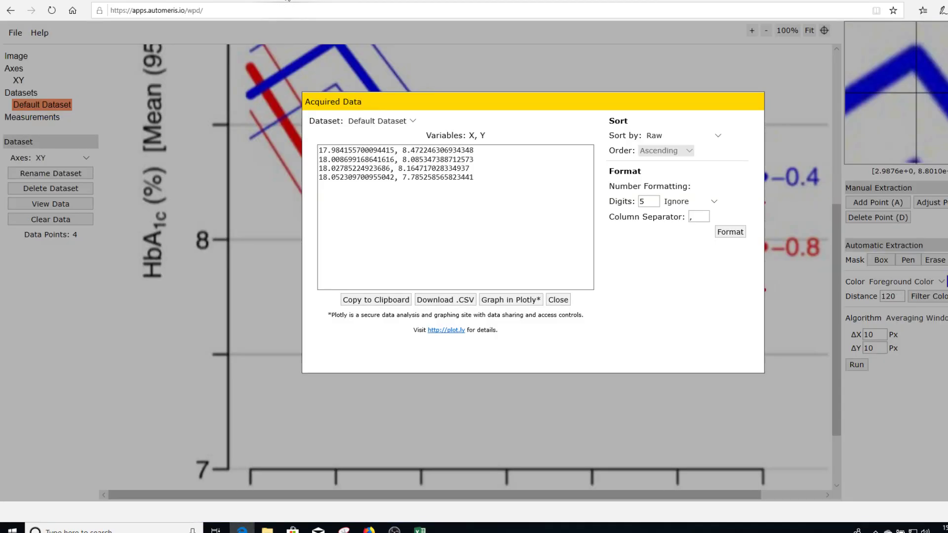
pyautogui.click(288, 1)
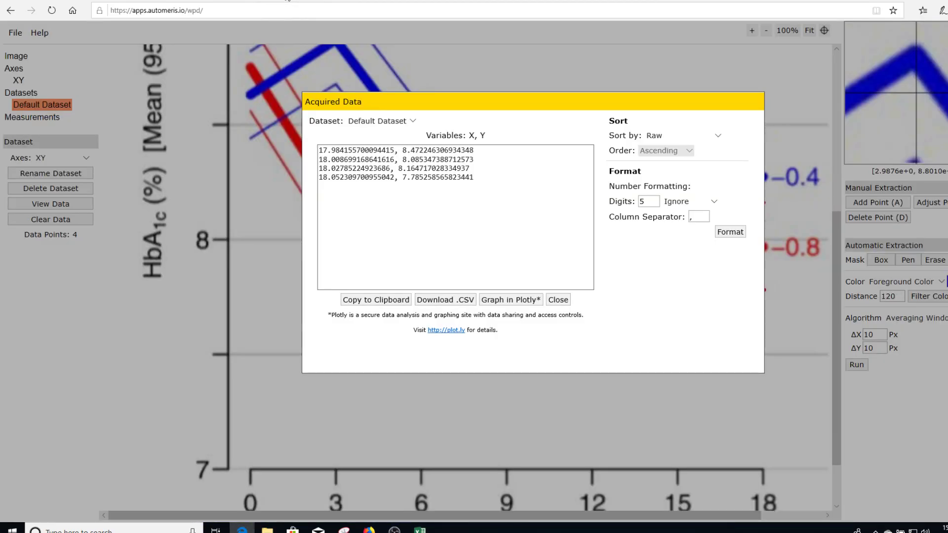